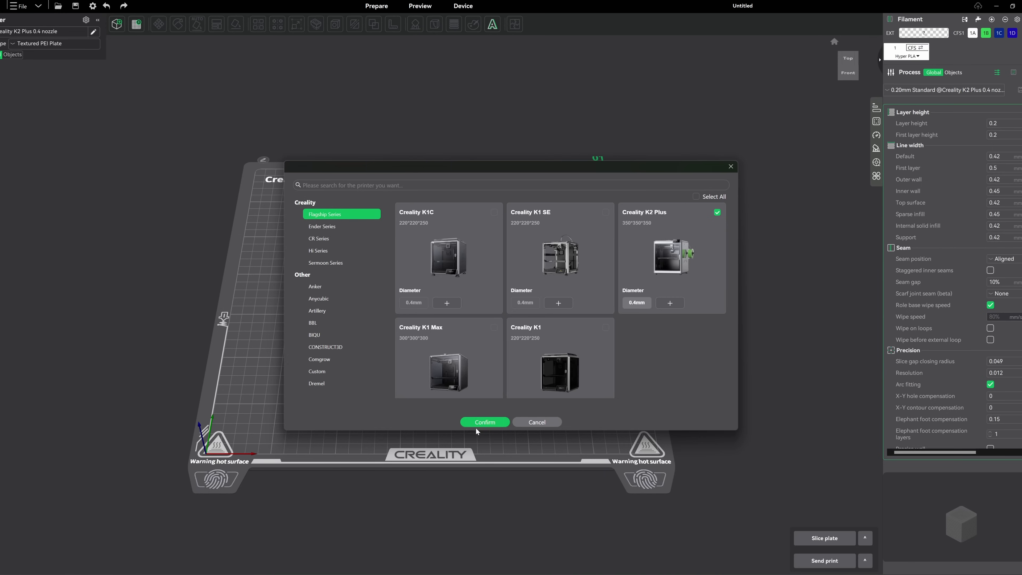
Dismiss the printer selection without changes and add three more filaments to the filament list
{"action": "left_click", "coordinate": [536, 422]}
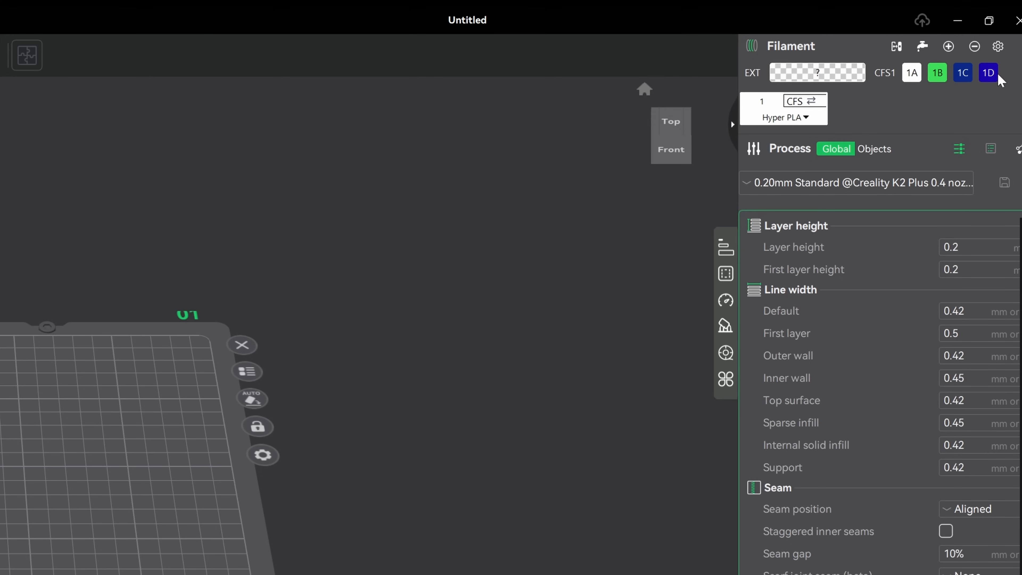
{"action": "left_click", "coordinate": [949, 46]}
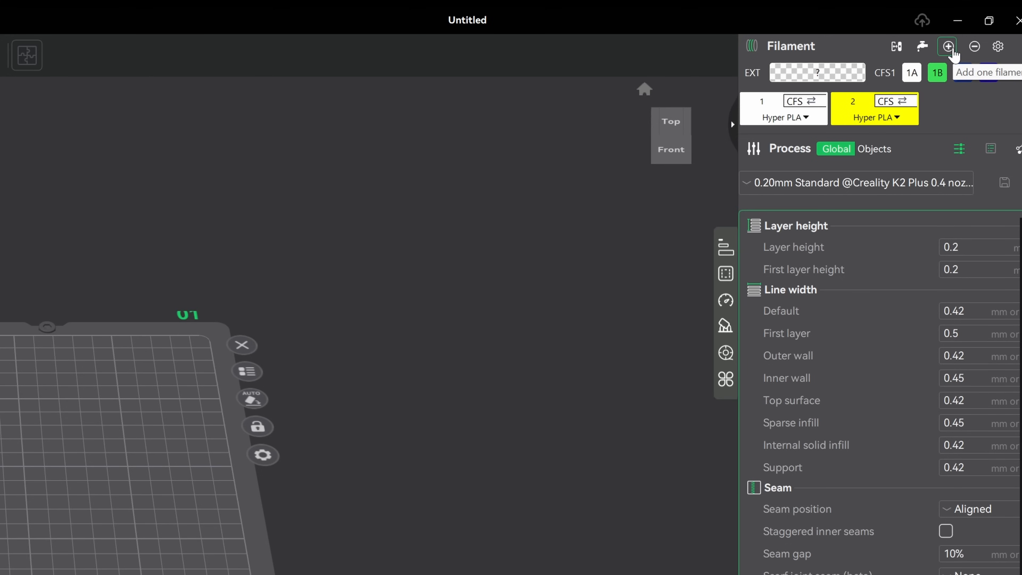
{"action": "left_click", "coordinate": [950, 47]}
{"action": "left_click", "coordinate": [949, 47]}
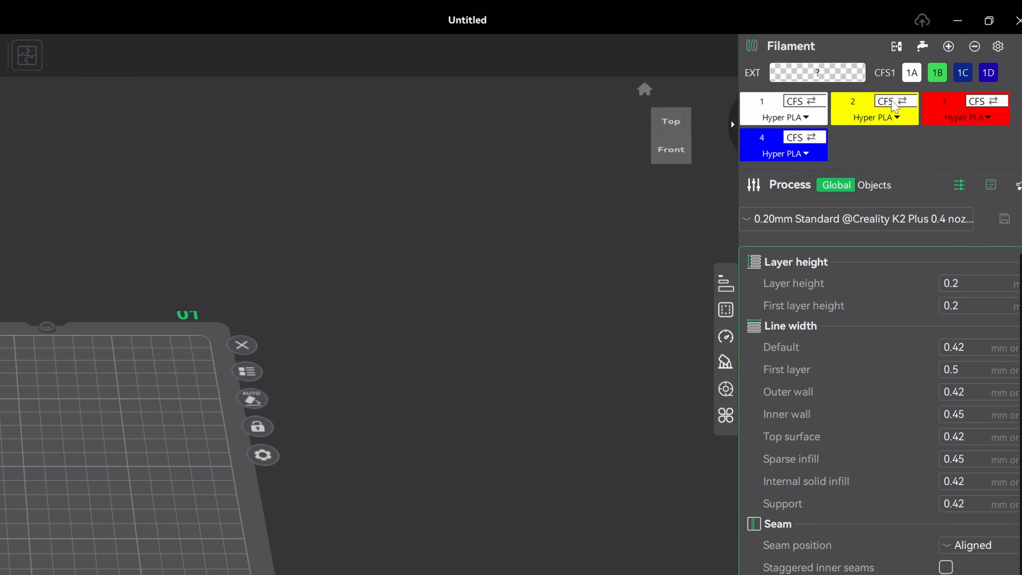
Map filament 2 to CFS slot 1B, filament 3 to slot 1C and filament 4 to slot 1D
{"action": "left_click", "coordinate": [892, 103]}
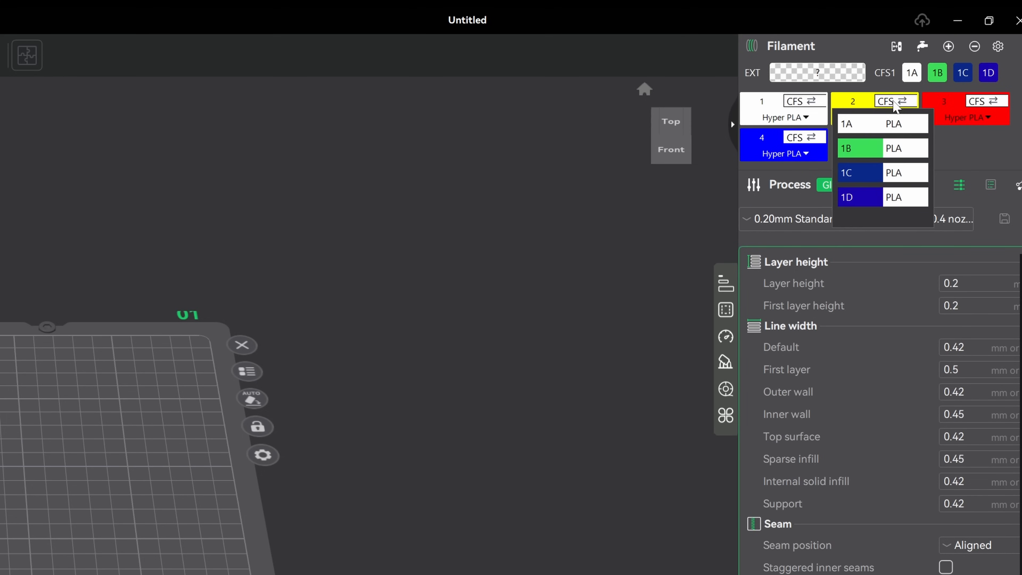
{"action": "left_click", "coordinate": [867, 155]}
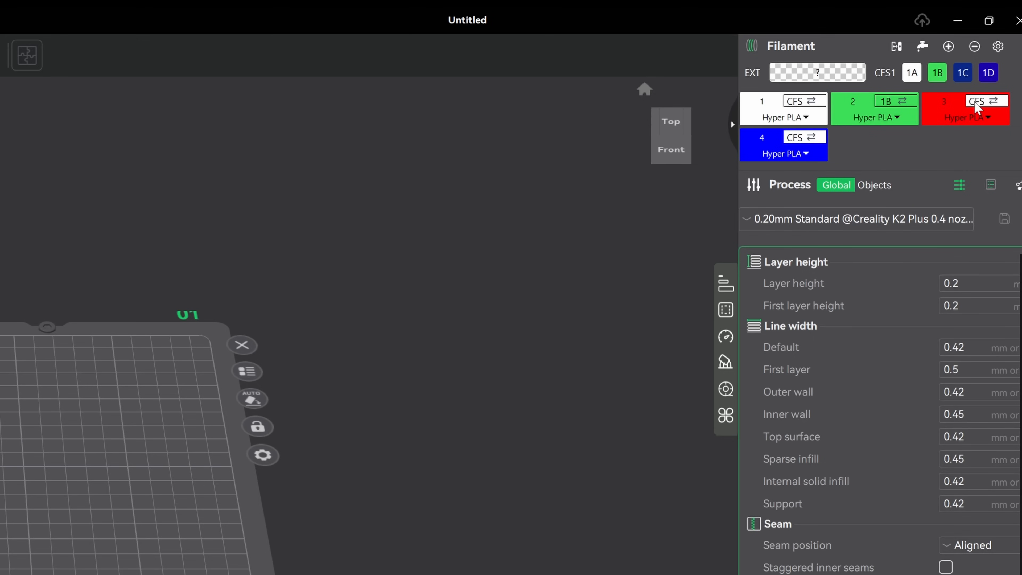
{"action": "left_click", "coordinate": [976, 102]}
{"action": "left_click", "coordinate": [949, 179]}
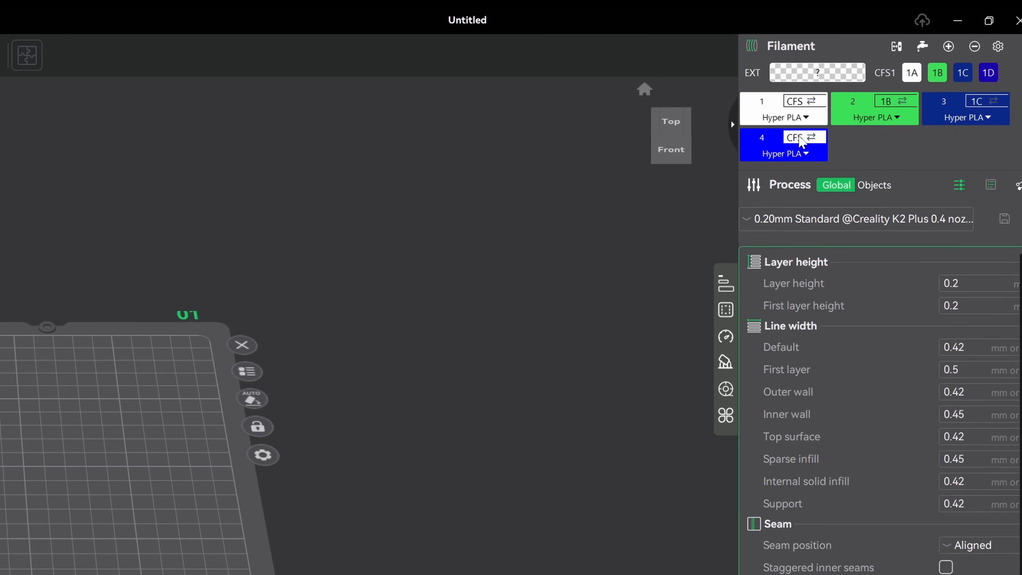
{"action": "left_click", "coordinate": [799, 138]}
{"action": "left_click", "coordinate": [778, 234]}
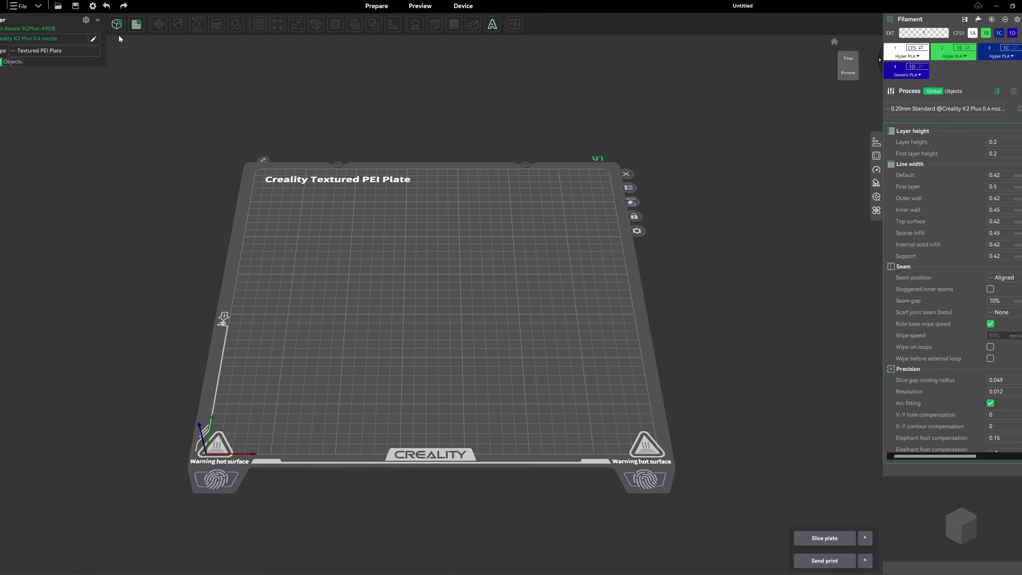
Start importing a model file onto the empty build plate
{"action": "left_click", "coordinate": [116, 26]}
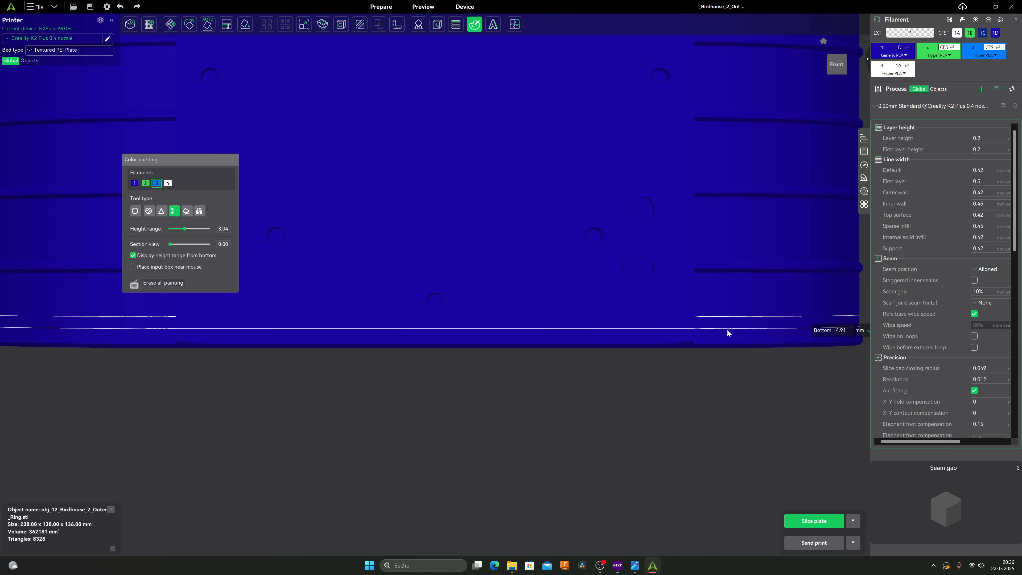
Paint the ring's horizontal ribs with light blue filament 3, using Height Range colour painting at 3.04
{"action": "left_click", "coordinate": [704, 340]}
{"action": "left_click", "coordinate": [705, 266]}
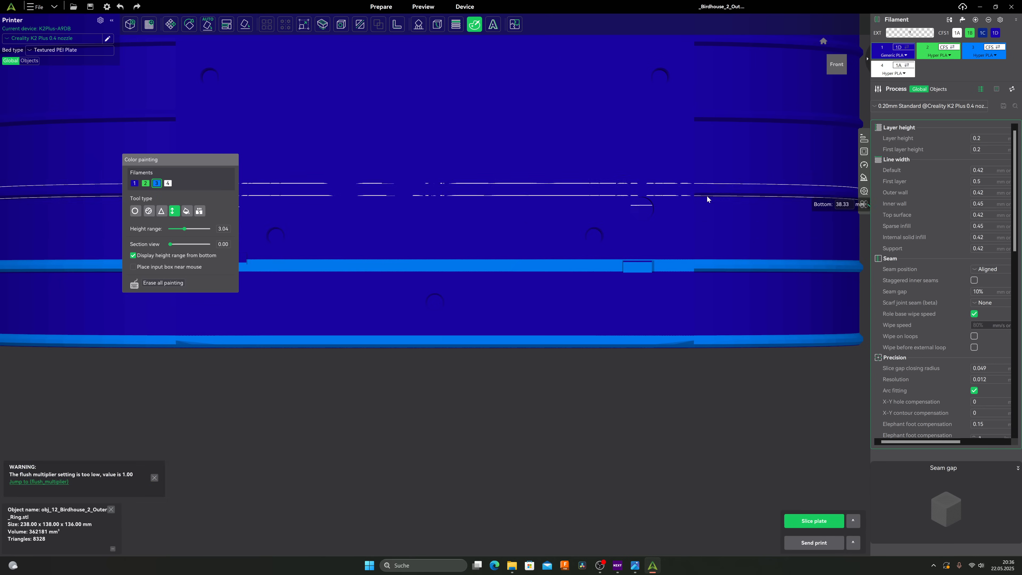
{"action": "left_click", "coordinate": [707, 194]}
{"action": "left_click", "coordinate": [706, 119]}
{"action": "left_click", "coordinate": [646, 271]}
{"action": "left_click", "coordinate": [644, 197]}
{"action": "left_click", "coordinate": [645, 121]}
{"action": "scroll", "coordinate": [647, 161], "scroll_direction": "down", "scroll_amount": 12}
{"action": "left_click_drag", "start_coordinate": [653, 109], "coordinate": [654, 166]}
{"action": "scroll", "coordinate": [620, 228], "scroll_direction": "up", "scroll_amount": 9}
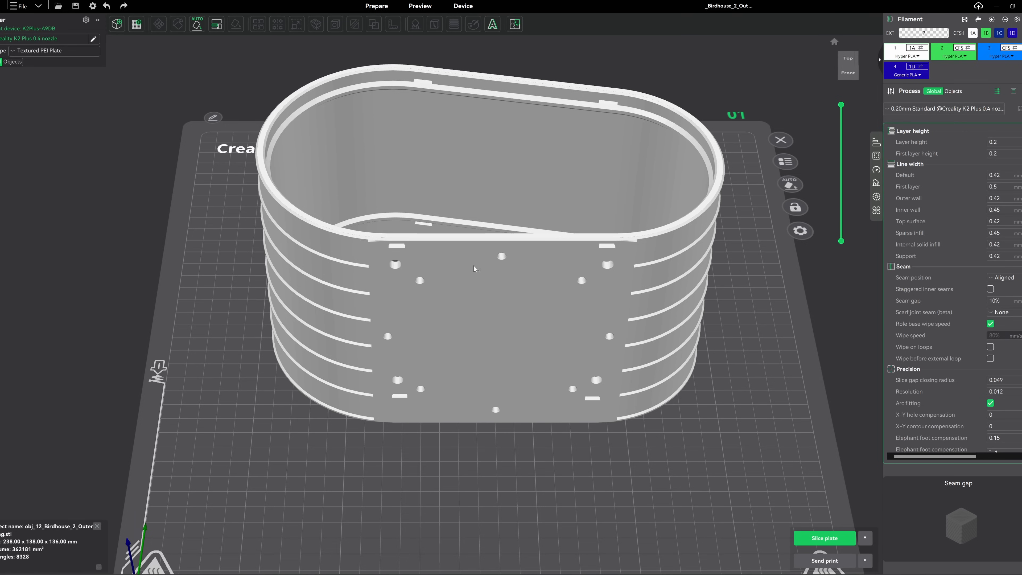
Select the birdhouse outer ring, then map filament 1 to CFS slot 1D and filament 4 to slot 1A
{"action": "scroll", "coordinate": [461, 234], "scroll_direction": "down", "scroll_amount": 3}
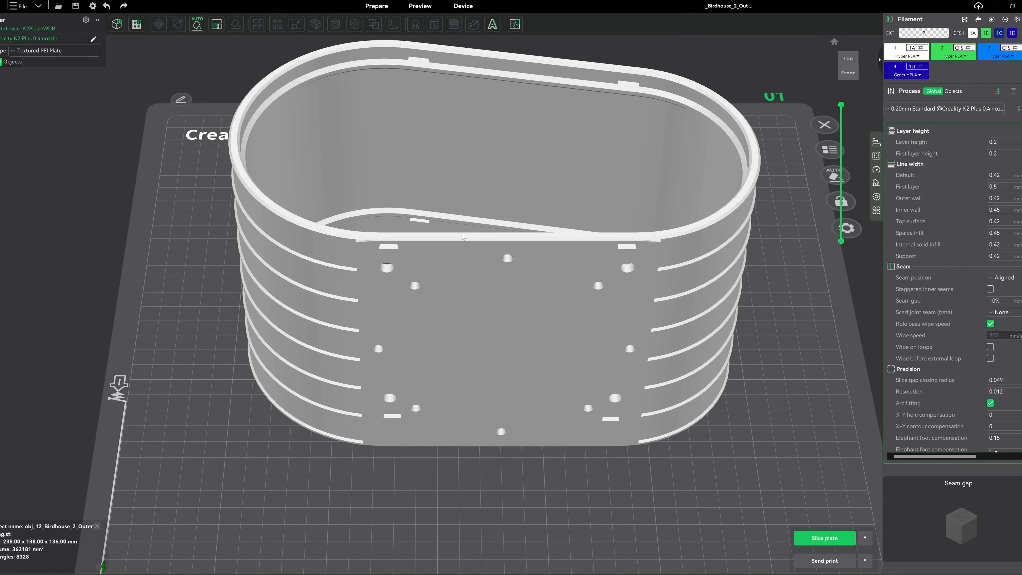
{"action": "mouse_move", "coordinate": [497, 128]}
{"action": "left_mouse_down"}
{"action": "mouse_move", "coordinate": [503, 158]}
{"action": "mouse_move", "coordinate": [501, 147]}
{"action": "left_mouse_up"}
{"action": "left_click", "coordinate": [501, 147]}
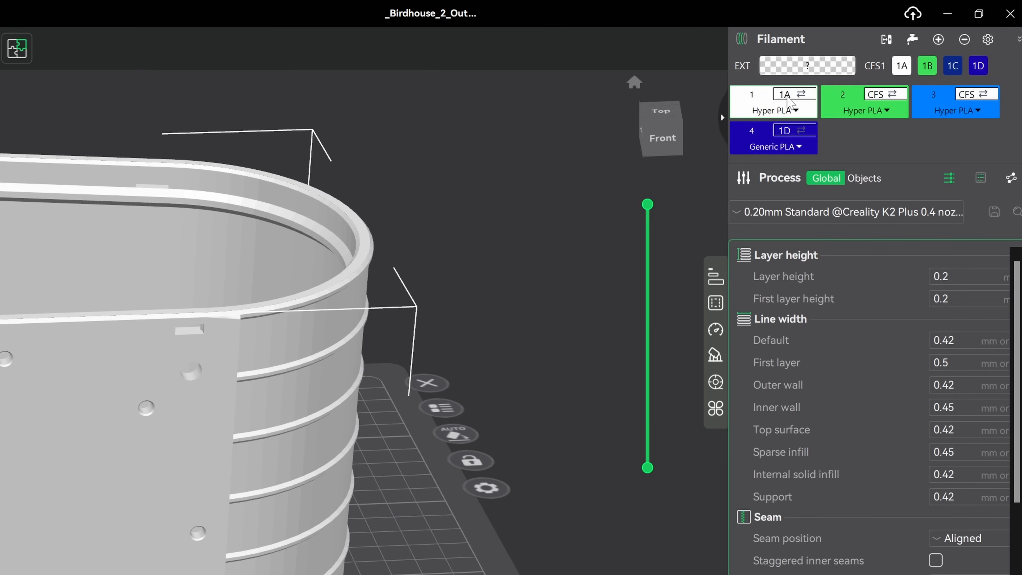
{"action": "left_click", "coordinate": [785, 95]}
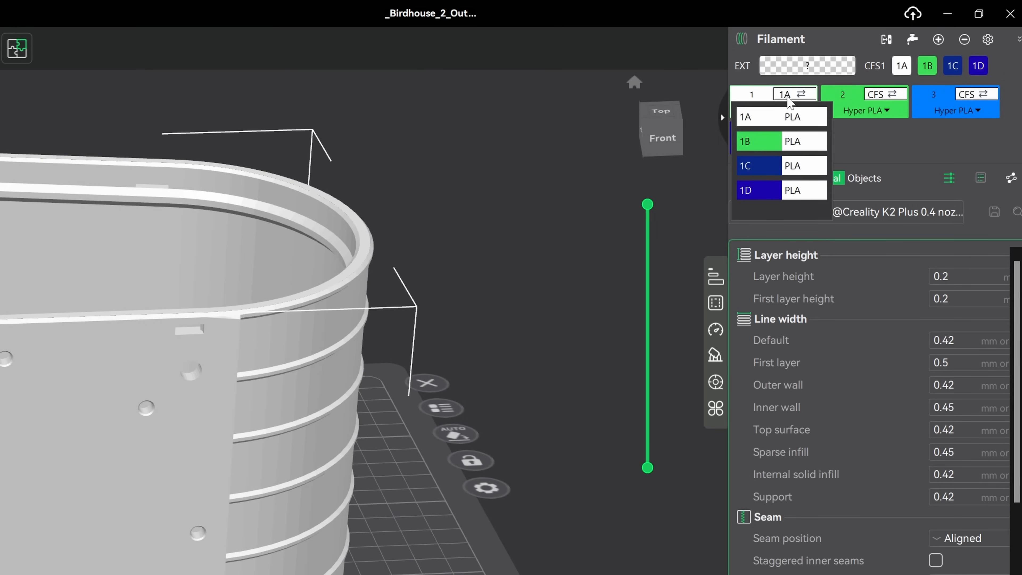
{"action": "left_click", "coordinate": [765, 197]}
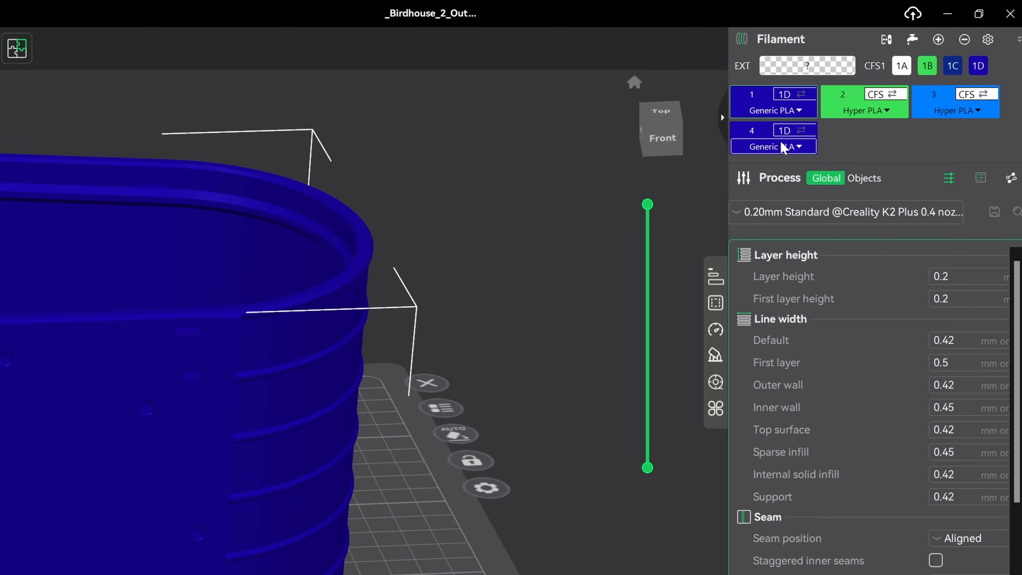
{"action": "left_click", "coordinate": [784, 130]}
{"action": "left_click", "coordinate": [763, 157]}
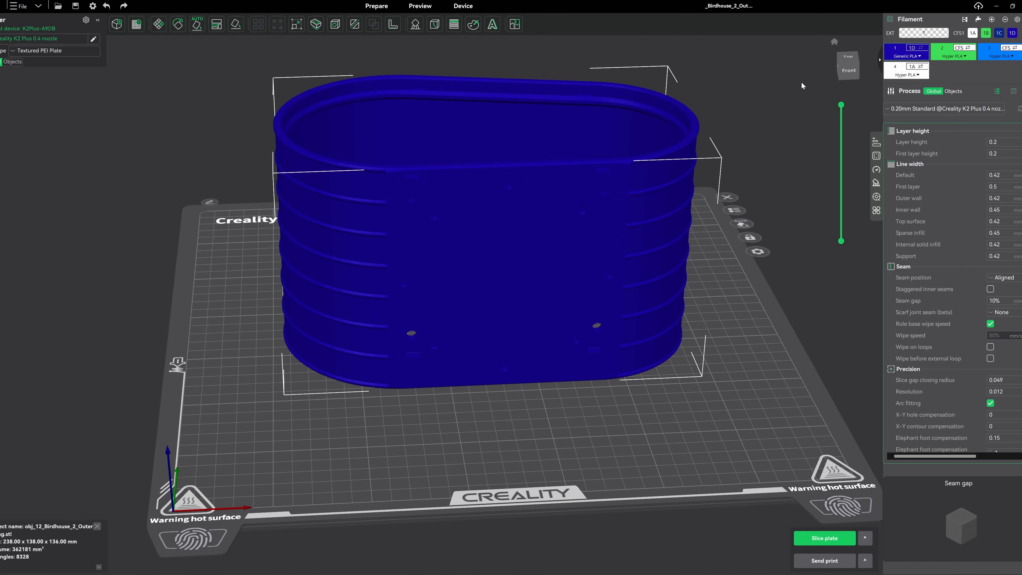
Show the outer ring from the front and start Color painting, with its dialog moved clear of the model
{"action": "left_click", "coordinate": [848, 70]}
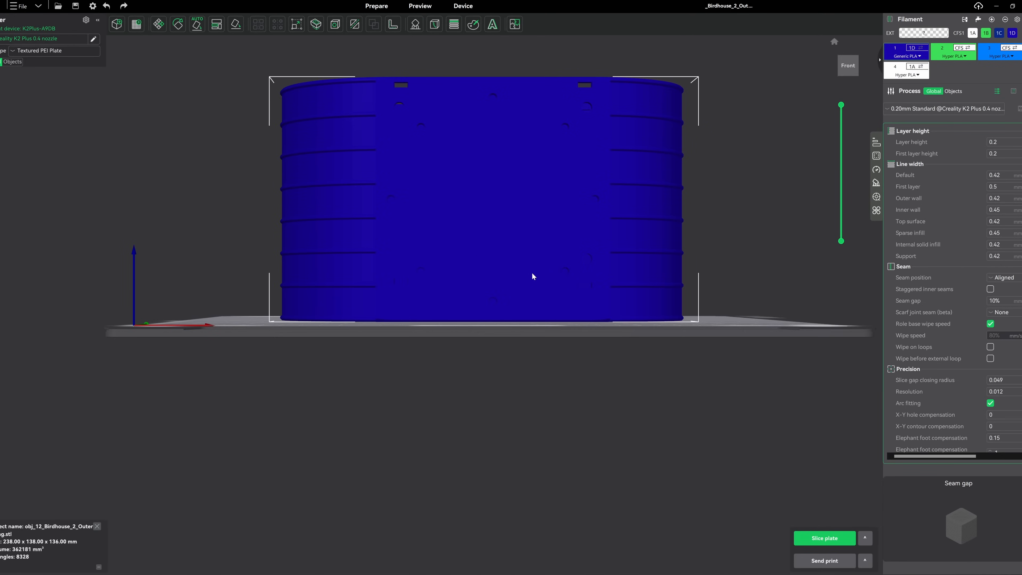
{"action": "middle_click_drag", "start_coordinate": [483, 313], "coordinate": [541, 443]}
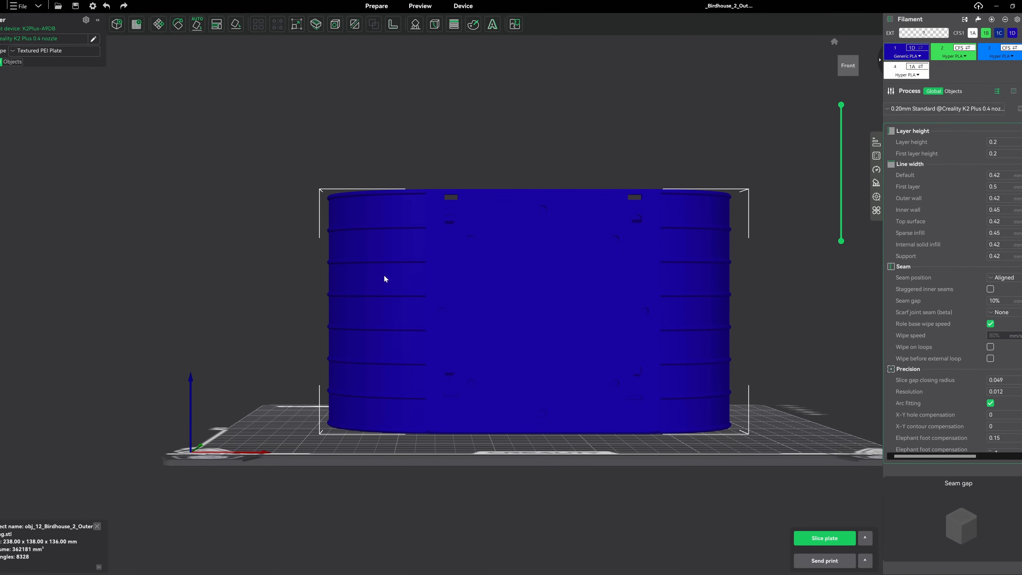
{"action": "scroll", "coordinate": [379, 238], "scroll_direction": "up", "scroll_amount": 6}
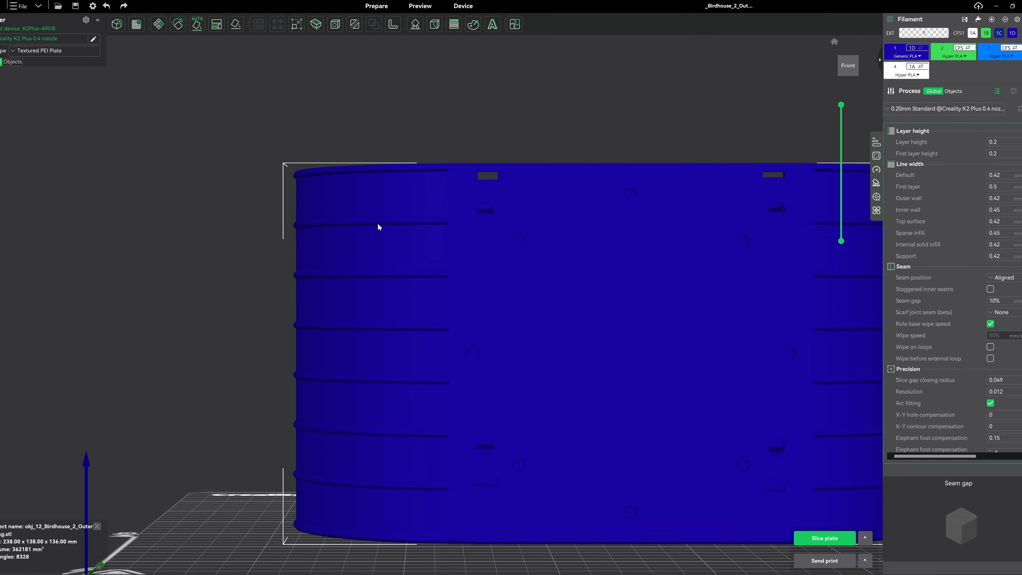
{"action": "scroll", "coordinate": [316, 222], "scroll_direction": "up", "scroll_amount": 2}
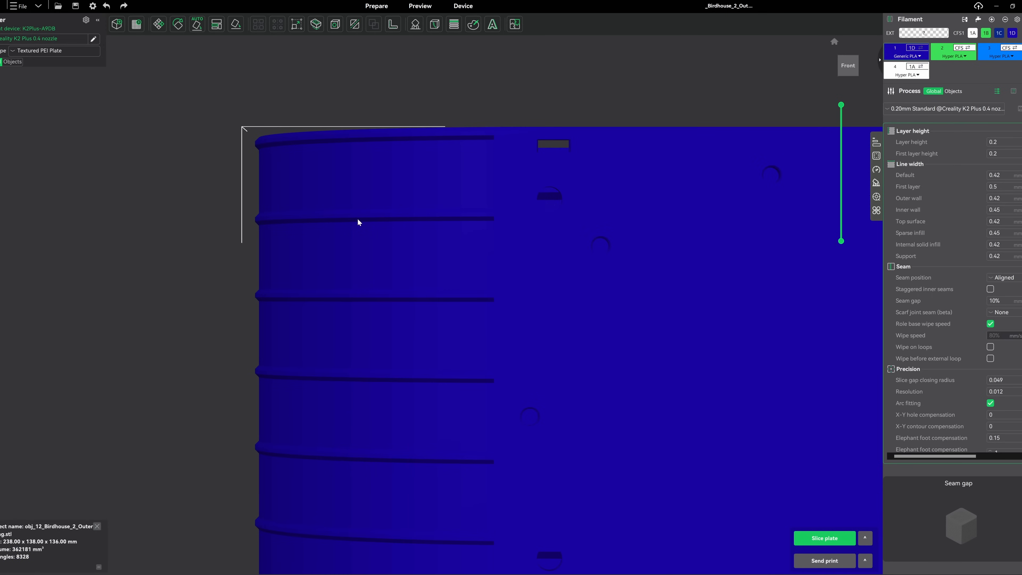
{"action": "left_click", "coordinate": [472, 25]}
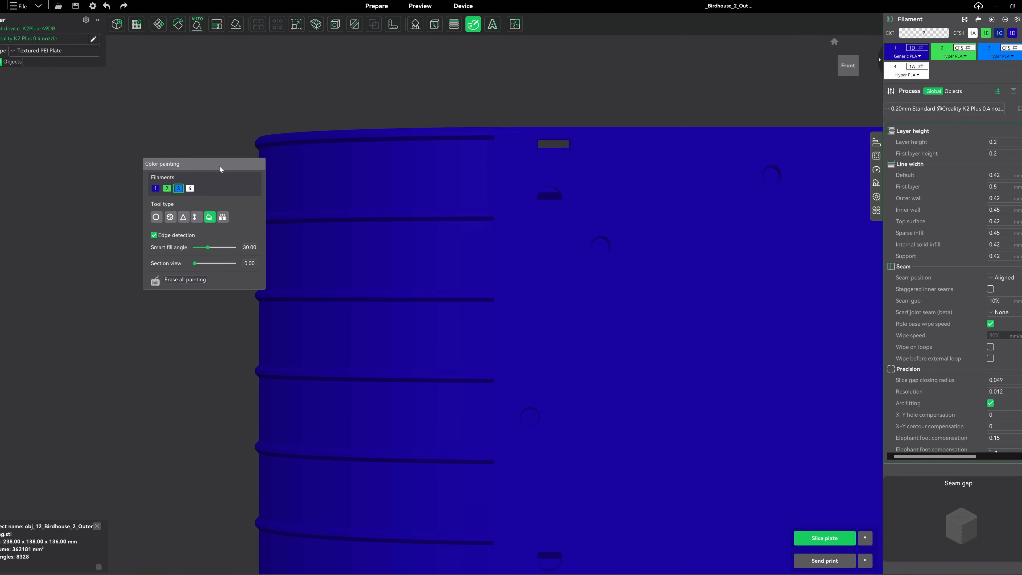
{"action": "mouse_move", "coordinate": [203, 165]}
{"action": "left_mouse_down"}
{"action": "mouse_move", "coordinate": [153, 165]}
{"action": "mouse_move", "coordinate": [164, 166]}
{"action": "left_mouse_up"}
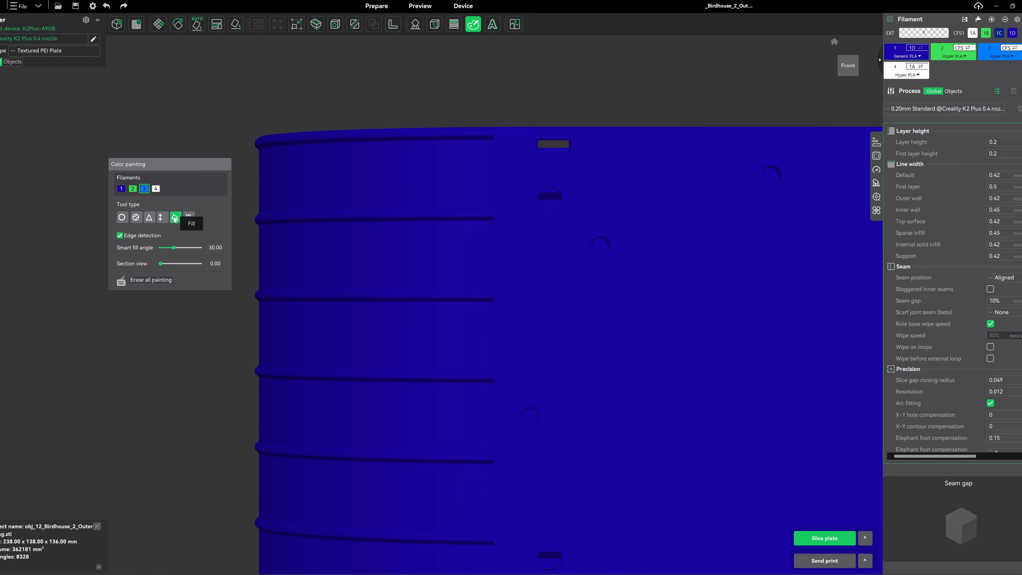
Paint the three uppermost ribs light blue with filament 3, using the Fill tool with edge detection
{"action": "left_click", "coordinate": [369, 215]}
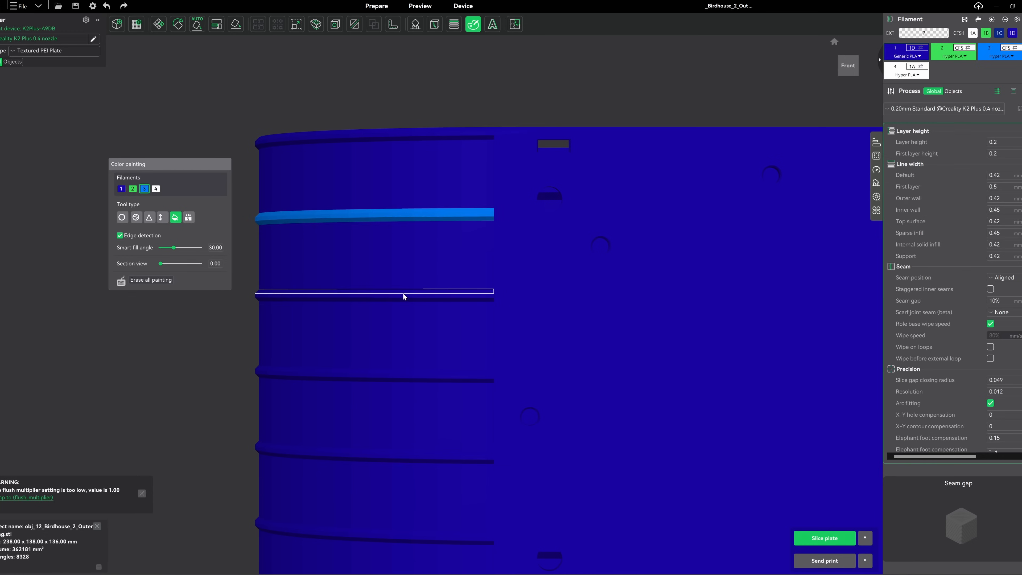
{"action": "left_click", "coordinate": [403, 293]}
{"action": "left_click", "coordinate": [403, 294]}
{"action": "left_click", "coordinate": [419, 137]}
{"action": "left_click", "coordinate": [419, 133]}
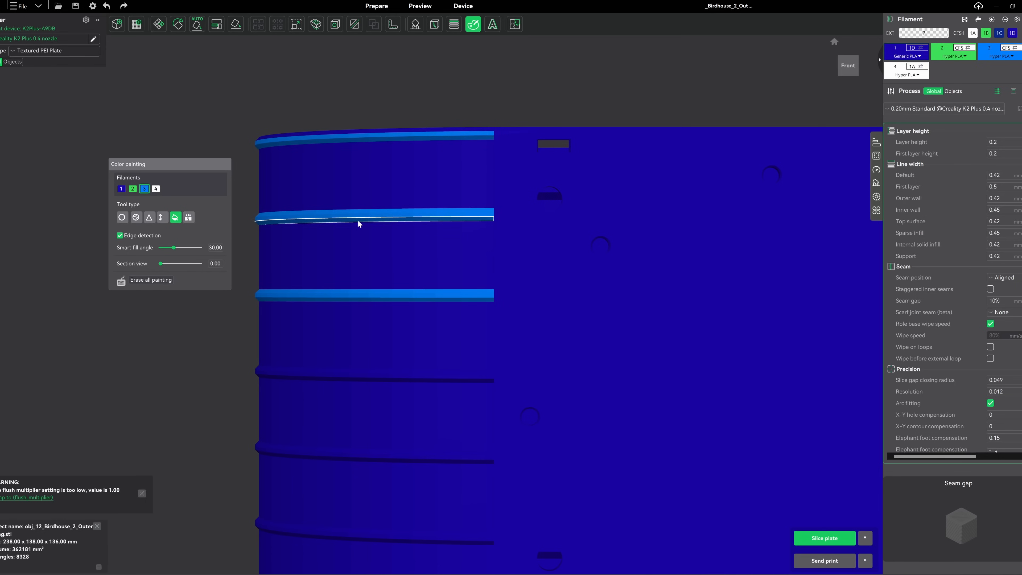
Check the painted ribs in the default view and erase all painting from the ring
{"action": "left_click", "coordinate": [832, 41]}
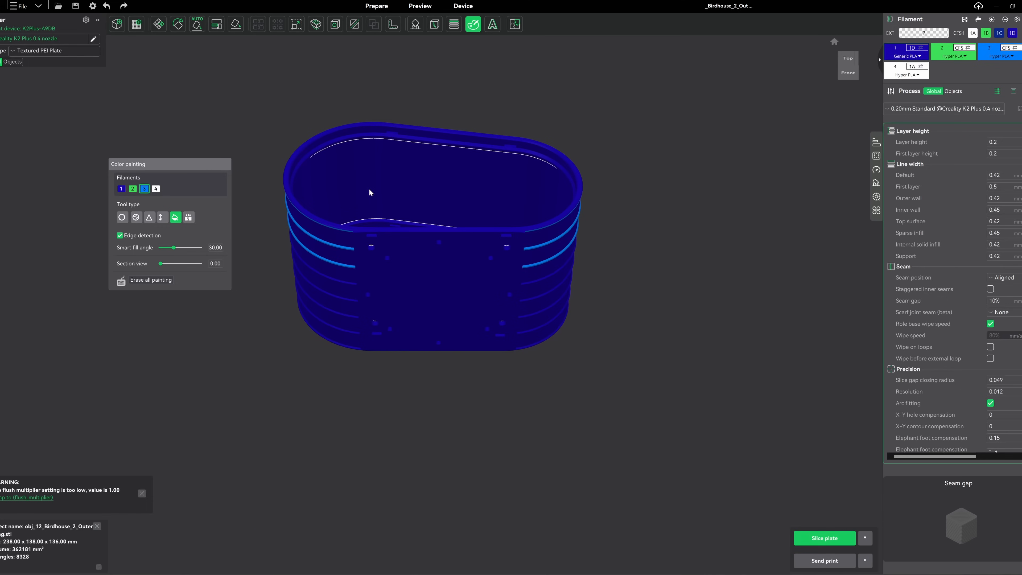
{"action": "scroll", "coordinate": [356, 198], "scroll_direction": "up", "scroll_amount": 5}
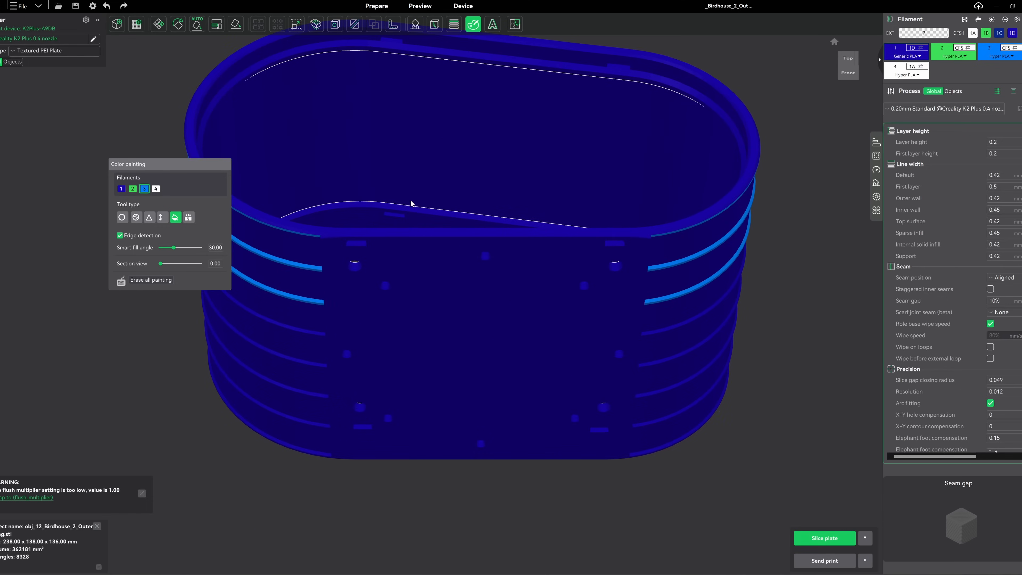
{"action": "scroll", "coordinate": [646, 169], "scroll_direction": "up", "scroll_amount": 2}
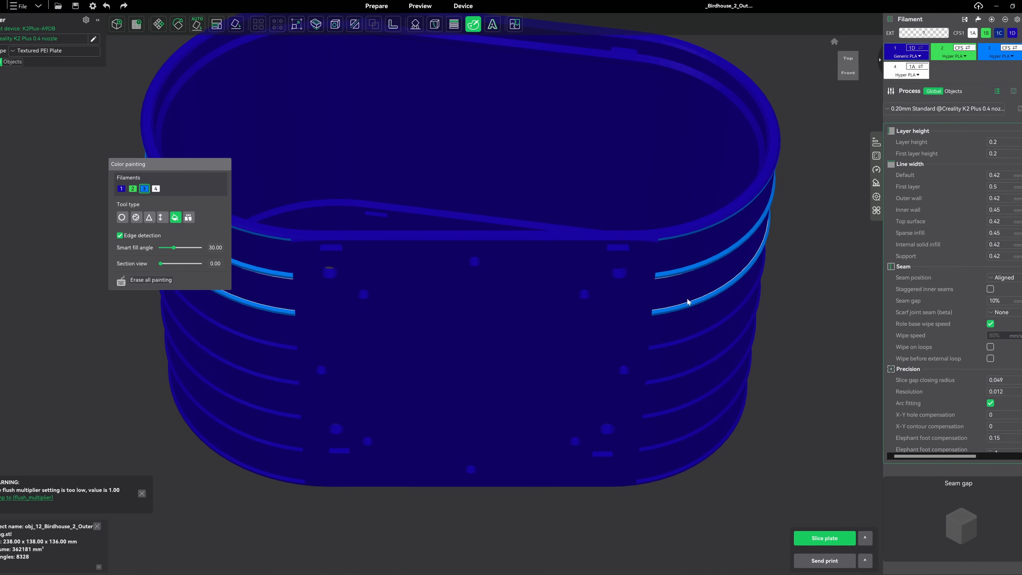
{"action": "left_click", "coordinate": [147, 282]}
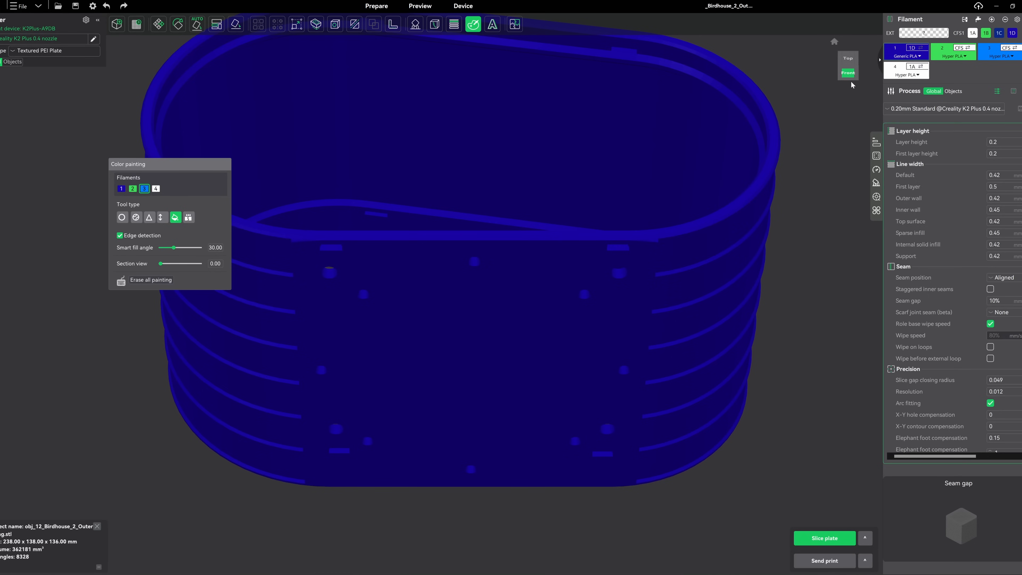
From the front, paint the four lowest ribs with filament 3 using the Height Range tool set to 3.04
{"action": "left_click", "coordinate": [844, 74]}
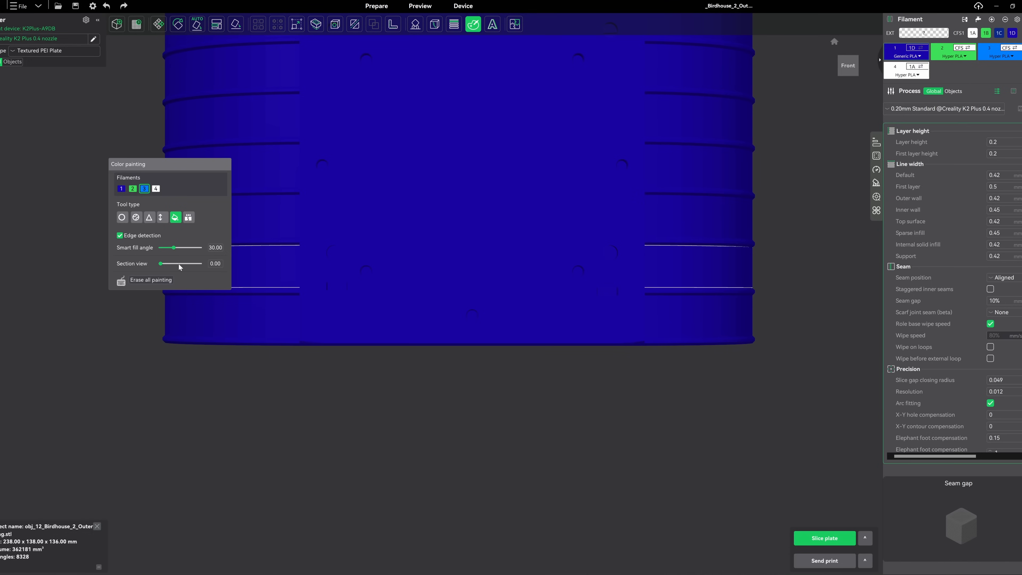
{"action": "left_click", "coordinate": [161, 217]}
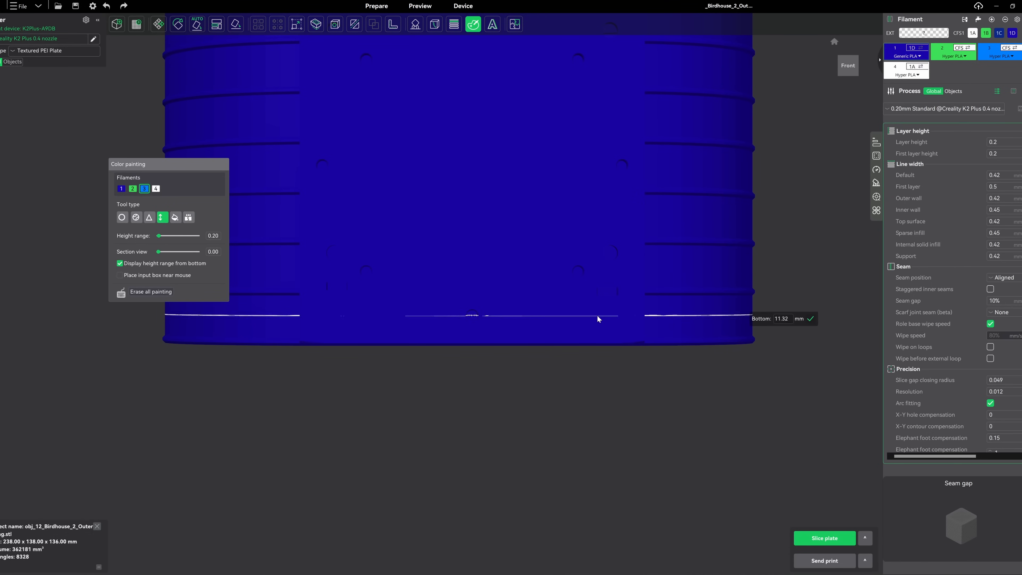
{"action": "scroll", "coordinate": [565, 326], "scroll_direction": "up", "scroll_amount": 5}
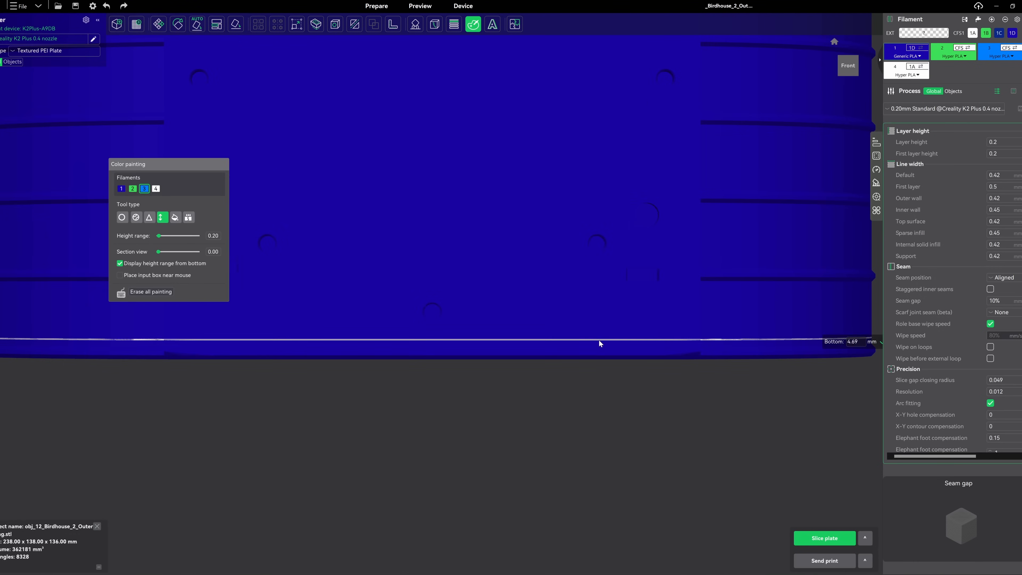
{"action": "left_click", "coordinate": [161, 236]}
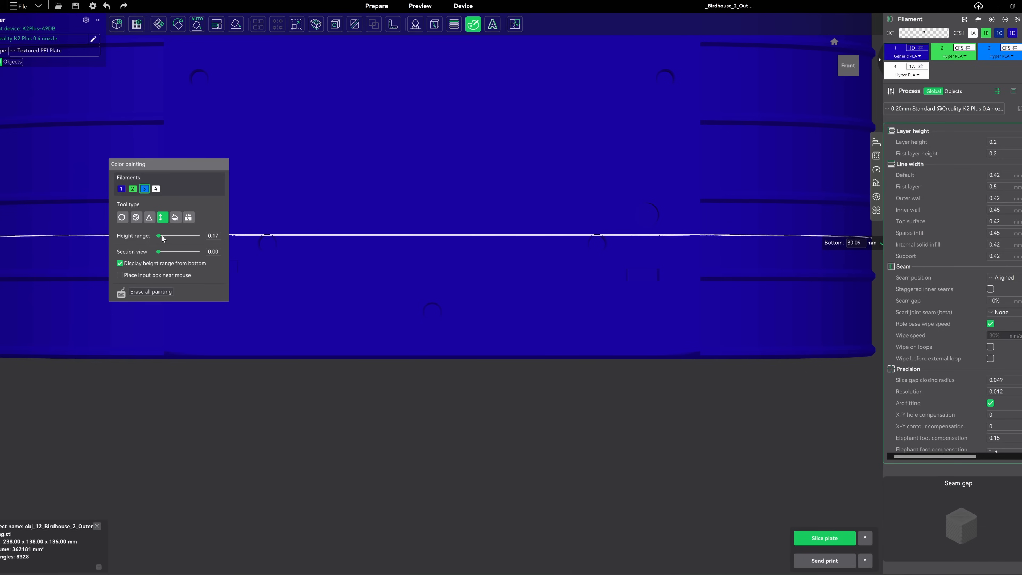
{"action": "left_click_drag", "start_coordinate": [161, 237], "coordinate": [178, 237]}
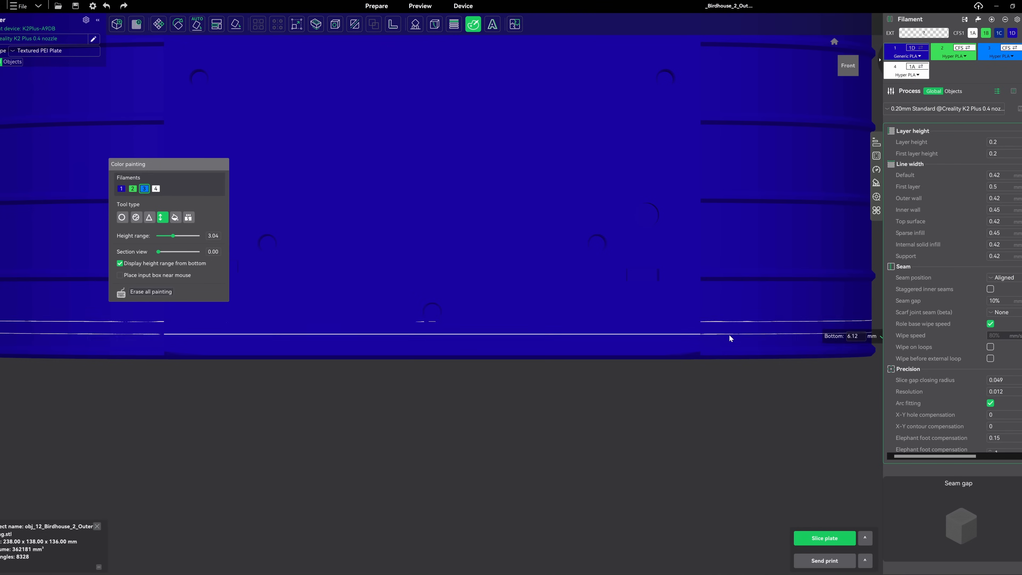
{"action": "left_click", "coordinate": [740, 359]}
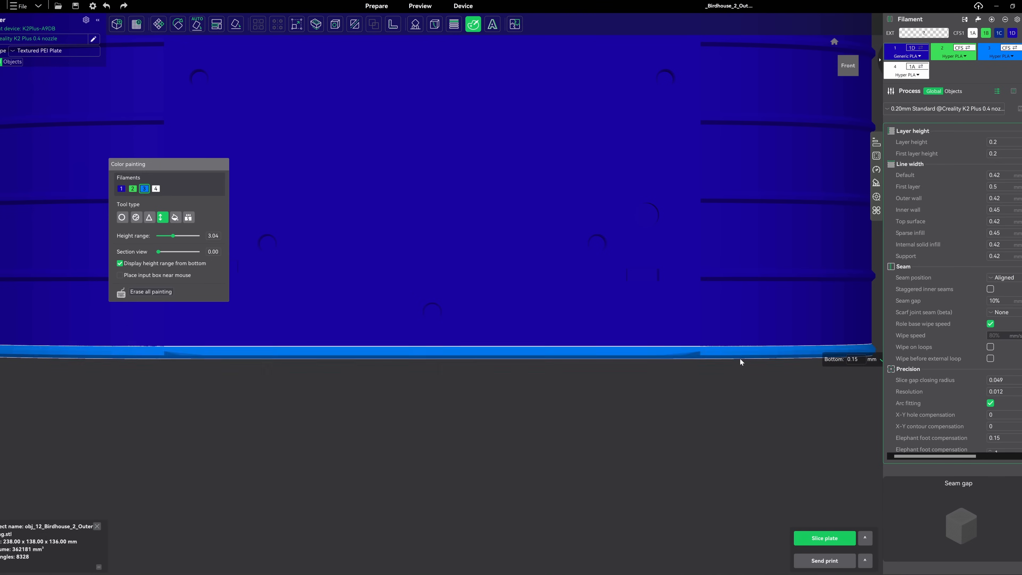
{"action": "left_click", "coordinate": [733, 280]}
{"action": "left_click", "coordinate": [712, 201]}
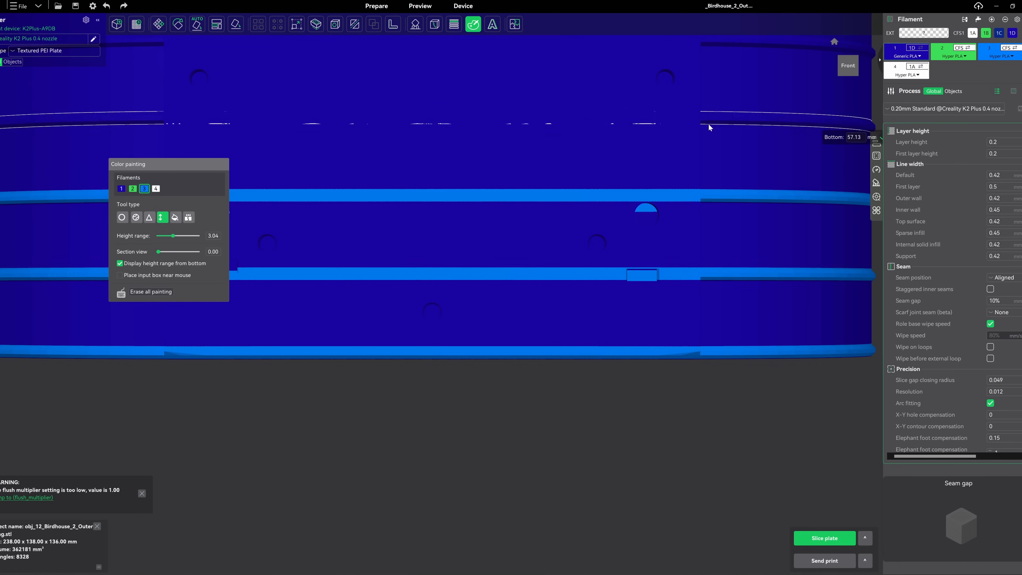
{"action": "left_click", "coordinate": [707, 123]}
Paint the four upper ribs of the ring with filament 3 using the same height range
{"action": "middle_click_drag", "start_coordinate": [704, 125], "coordinate": [655, 338]}
{"action": "middle_click_drag", "start_coordinate": [609, 228], "coordinate": [595, 324]}
{"action": "left_click", "coordinate": [623, 358]}
{"action": "left_click", "coordinate": [652, 281]}
{"action": "left_click", "coordinate": [648, 202]}
{"action": "left_click", "coordinate": [668, 122]}
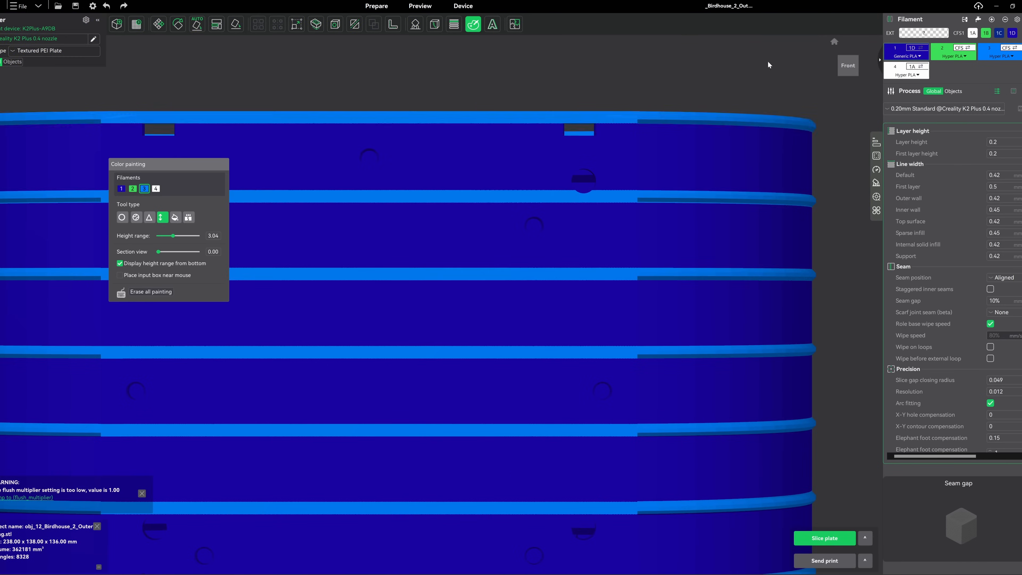
Check the painted ring in the default view, slice the plate and send it to print
{"action": "left_click", "coordinate": [833, 41]}
{"action": "scroll", "coordinate": [603, 185], "scroll_direction": "up", "scroll_amount": 5}
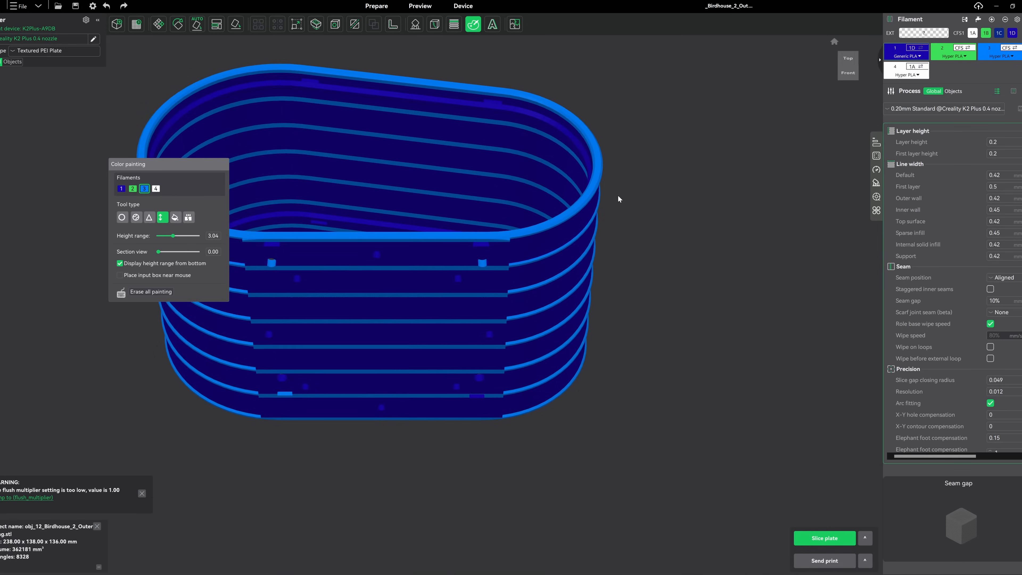
{"action": "scroll", "coordinate": [616, 195], "scroll_direction": "up", "scroll_amount": 4}
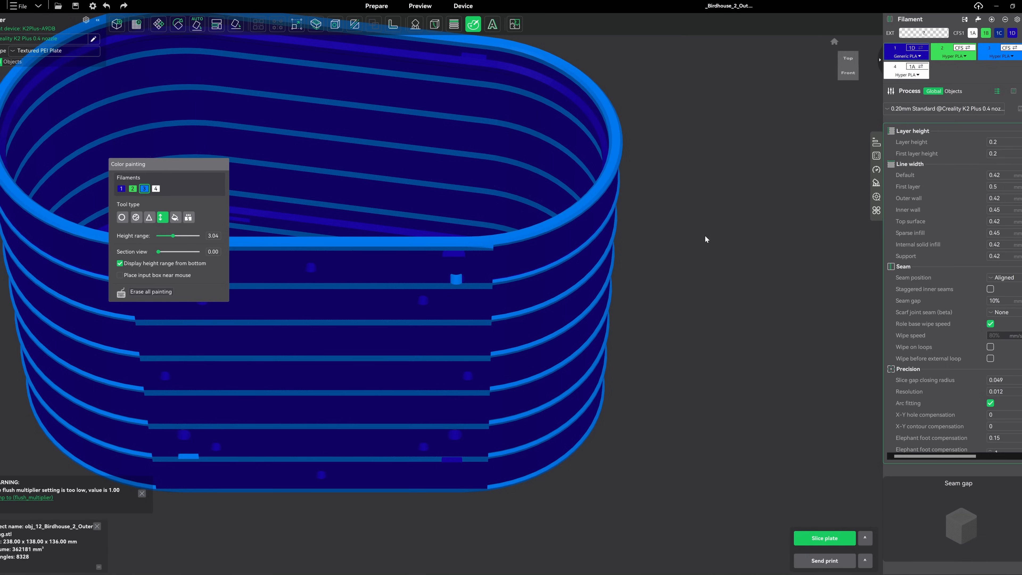
{"action": "left_click", "coordinate": [828, 540]}
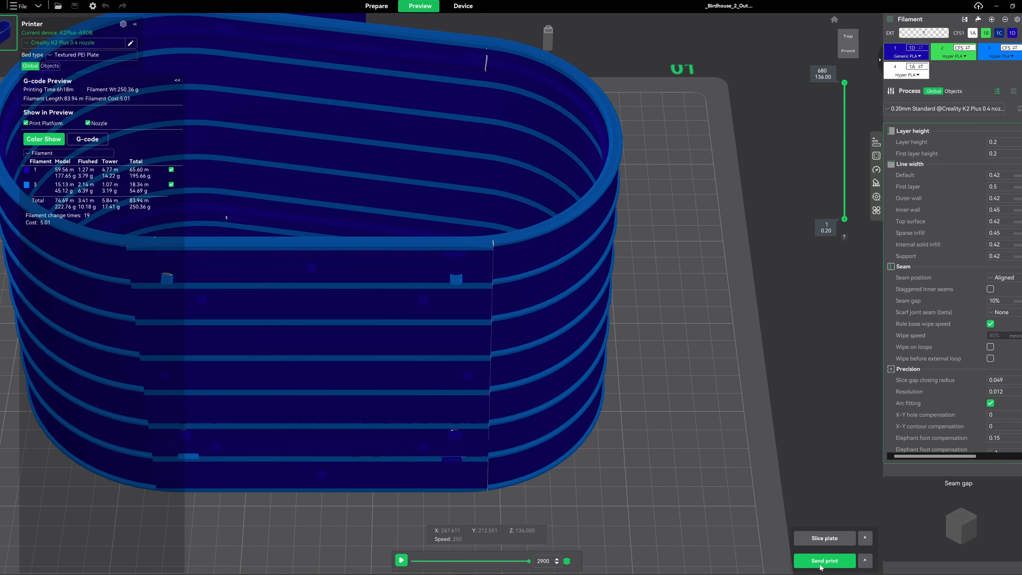
{"action": "left_click", "coordinate": [818, 562]}
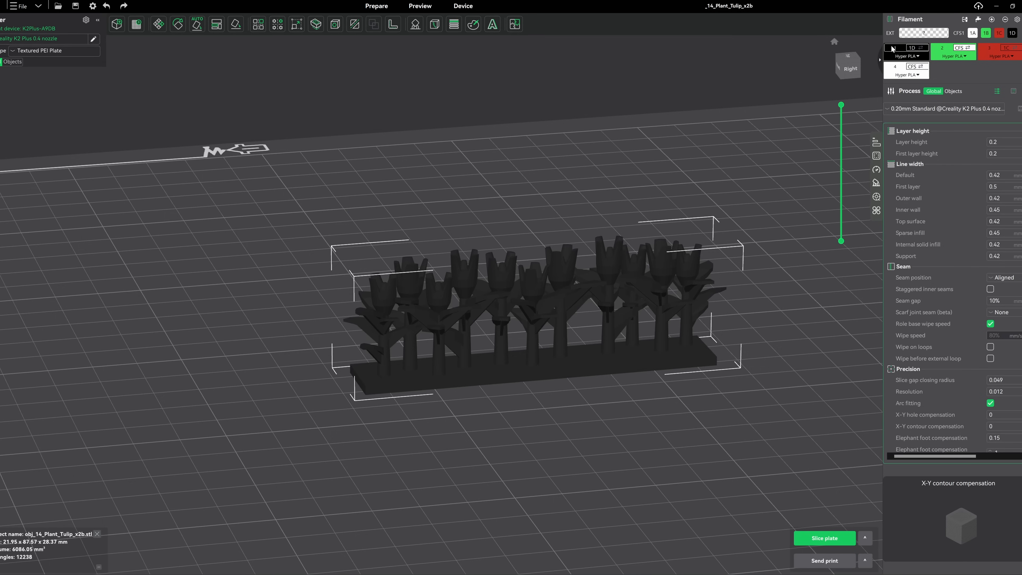
Open Color Painting for the tulip model and turn off edge detection for the Fill tool with filament 2
{"action": "left_click", "coordinate": [754, 313]}
{"action": "right_click_drag", "start_coordinate": [754, 315], "coordinate": [691, 339]}
{"action": "scroll", "coordinate": [672, 342], "scroll_direction": "up", "scroll_amount": 5}
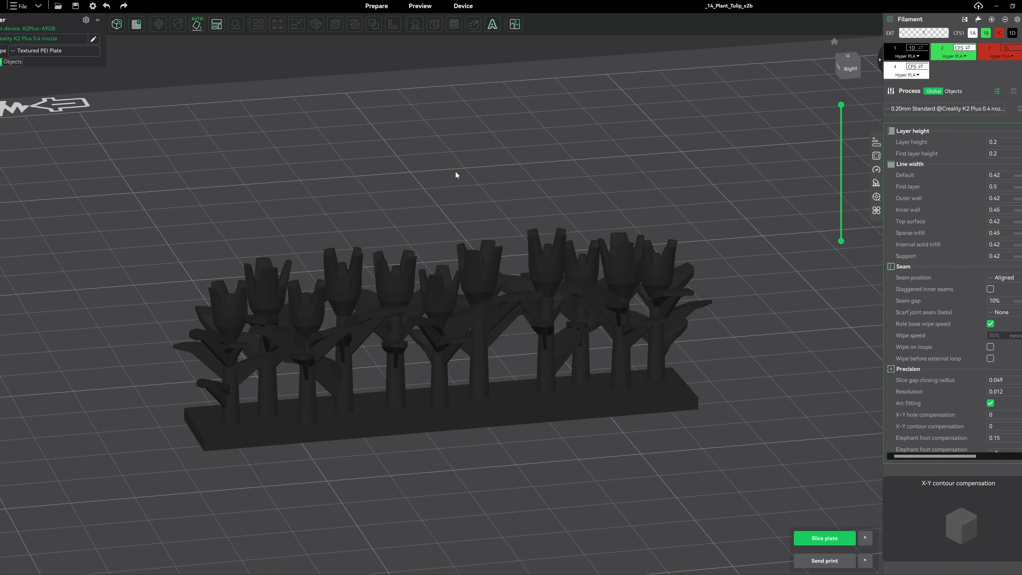
{"action": "left_click", "coordinate": [488, 271]}
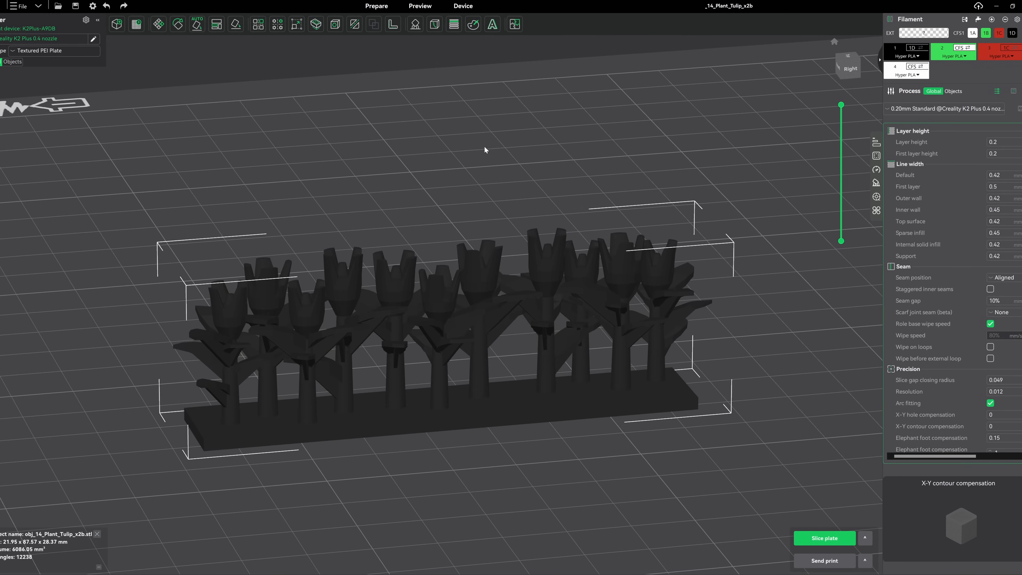
{"action": "left_click", "coordinate": [473, 25]}
{"action": "left_click_drag", "start_coordinate": [220, 157], "coordinate": [233, 127]}
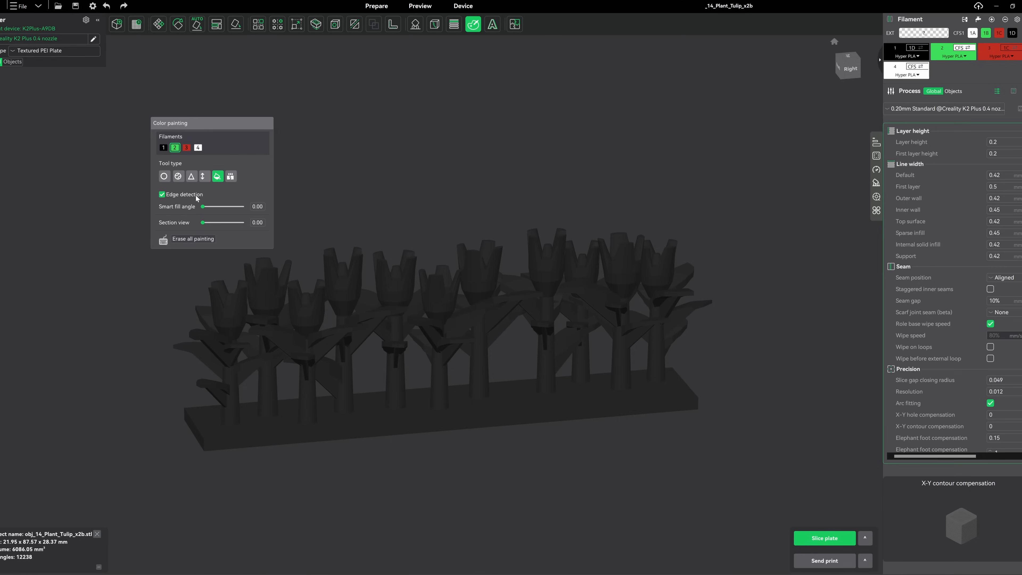
{"action": "left_click", "coordinate": [162, 195]}
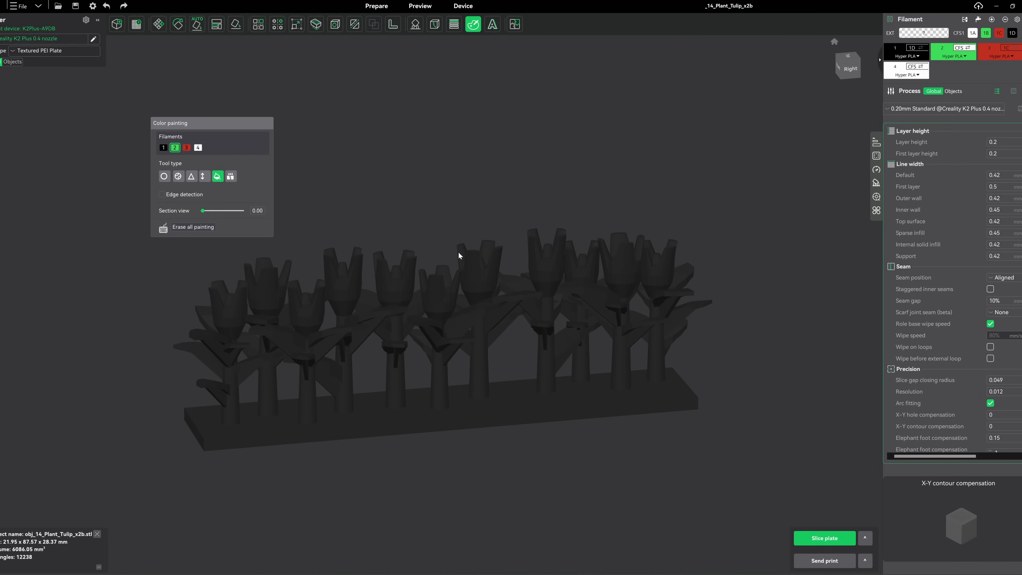
Fill the stems and leaves of all the tulips with green filament 2
{"action": "left_click", "coordinate": [695, 306]}
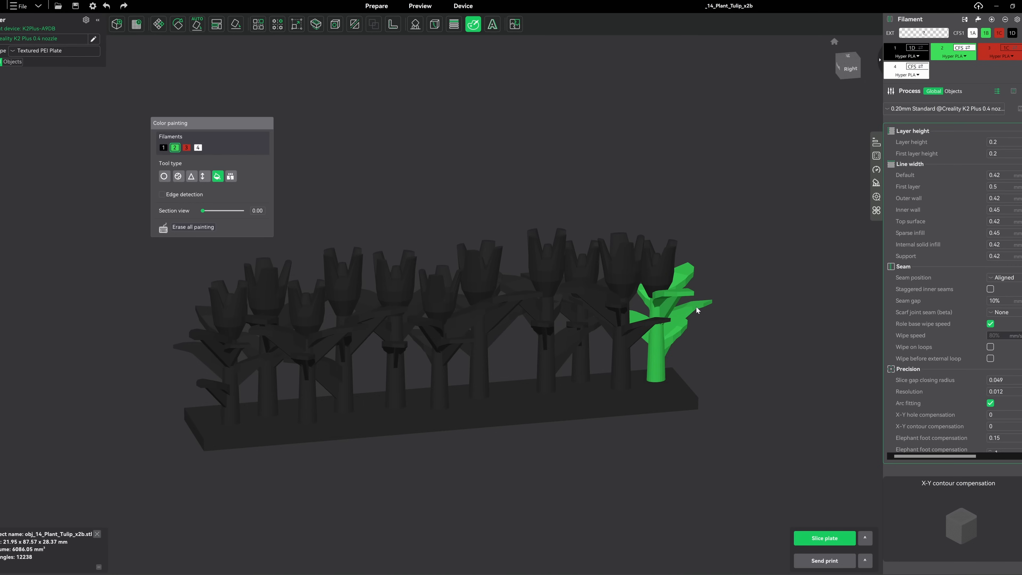
{"action": "left_click", "coordinate": [644, 324]}
{"action": "left_click", "coordinate": [574, 332]}
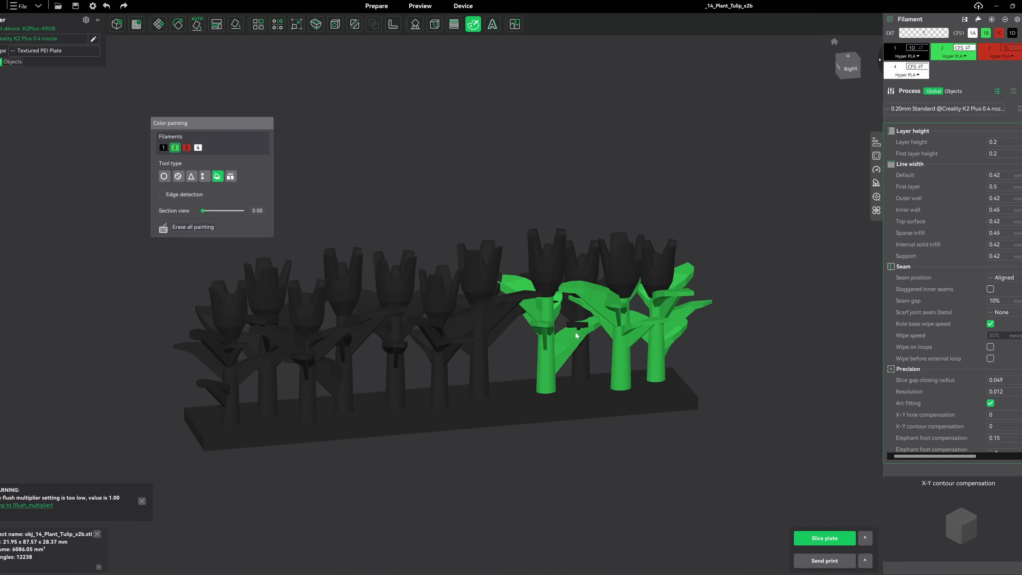
{"action": "left_click", "coordinate": [575, 315]}
{"action": "left_click", "coordinate": [506, 314]}
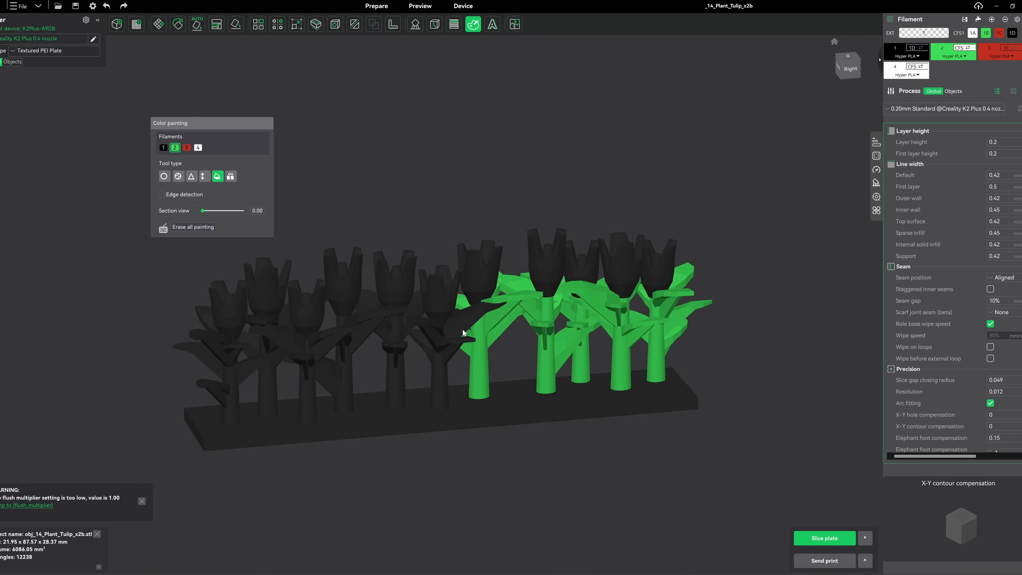
{"action": "left_click", "coordinate": [460, 346]}
{"action": "left_click", "coordinate": [396, 349]}
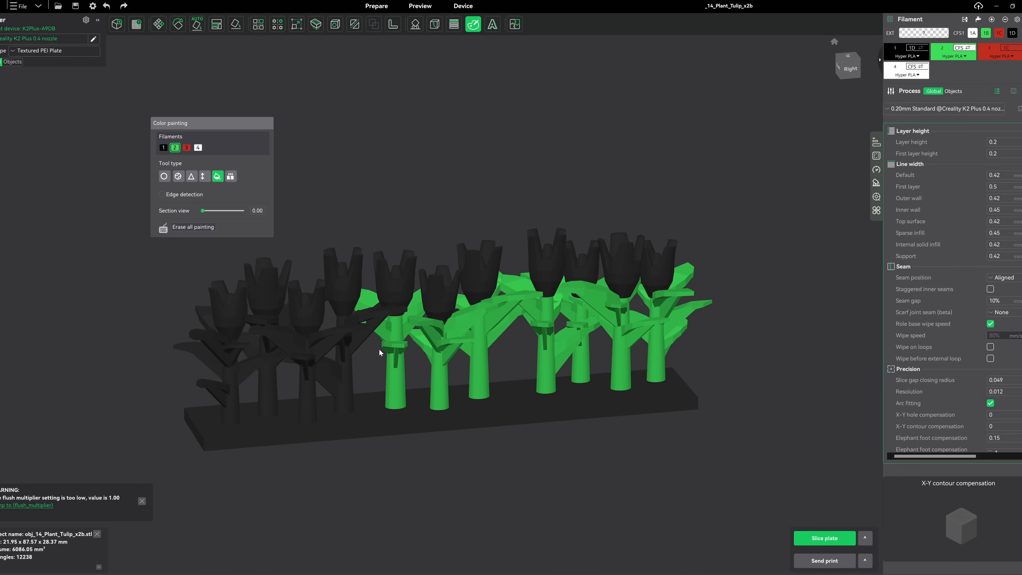
{"action": "left_click", "coordinate": [353, 349]}
{"action": "left_click", "coordinate": [319, 348]}
{"action": "left_click", "coordinate": [270, 358]}
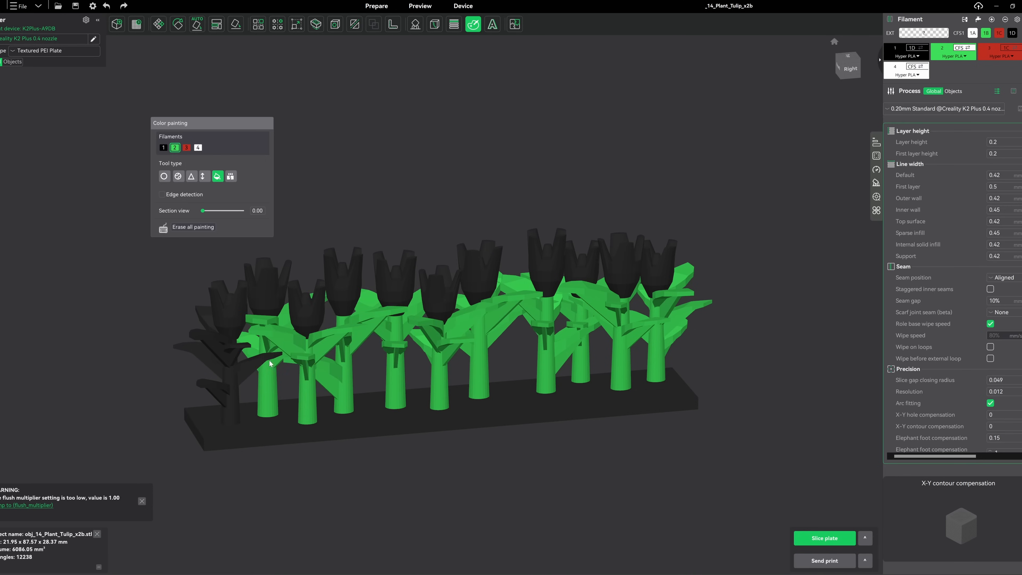
{"action": "left_click", "coordinate": [237, 371]}
Fill all the tulip blossoms with red filament 3, leaving the base bar in filament 1
{"action": "mouse_move", "coordinate": [461, 330]}
{"action": "left_mouse_down"}
{"action": "mouse_move", "coordinate": [459, 392]}
{"action": "mouse_move", "coordinate": [463, 328]}
{"action": "left_mouse_up"}
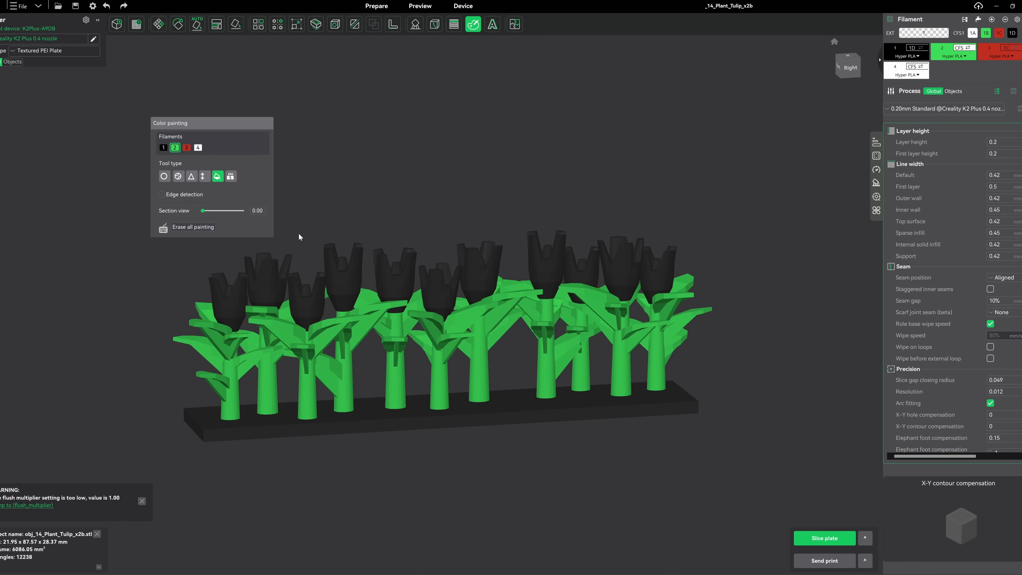
{"action": "left_click", "coordinate": [186, 148]}
{"action": "left_click", "coordinate": [225, 295]}
{"action": "left_click", "coordinate": [309, 301]}
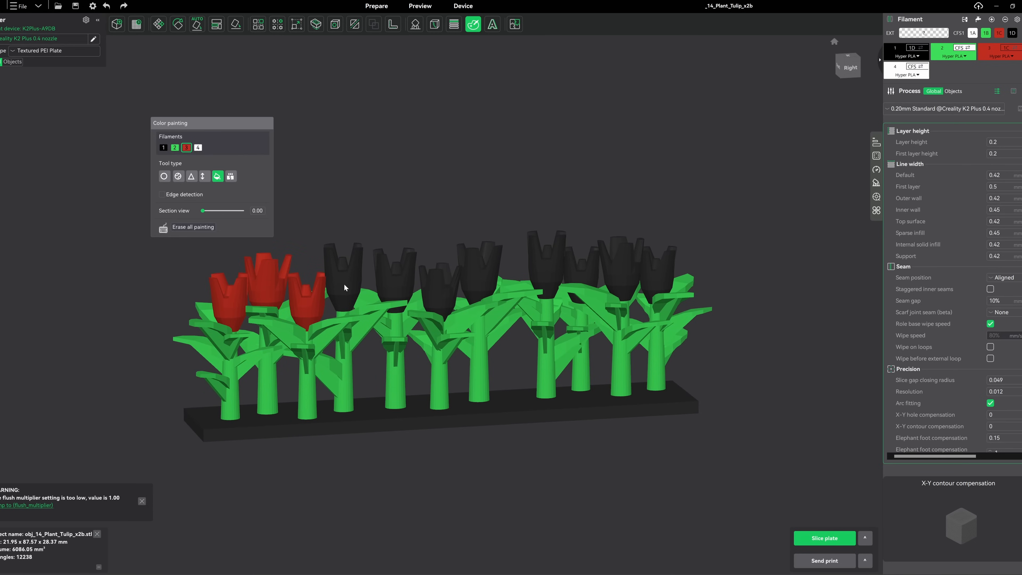
{"action": "left_click", "coordinate": [343, 283]}
{"action": "left_click", "coordinate": [396, 277]}
{"action": "left_click", "coordinate": [445, 297]}
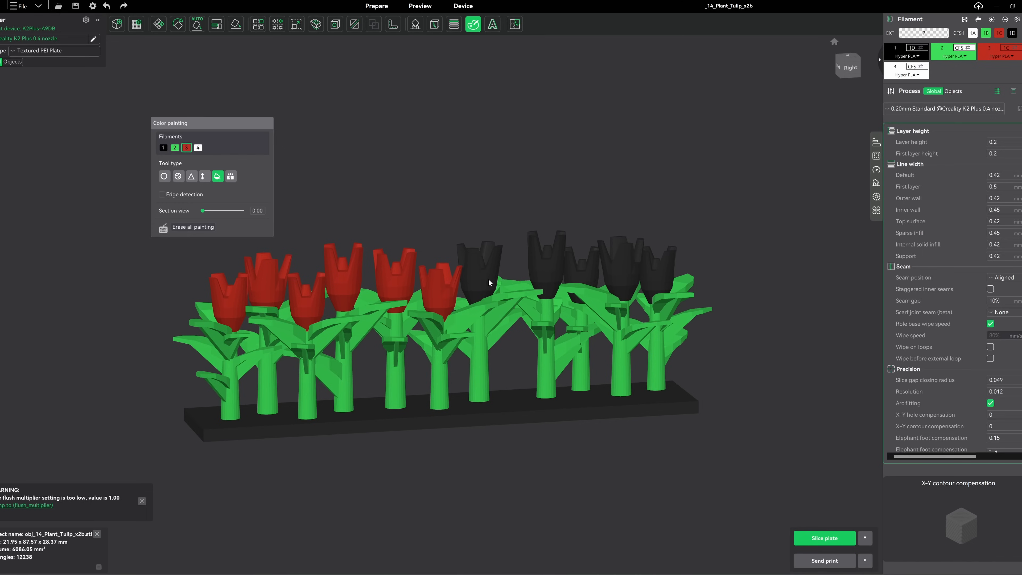
{"action": "left_click", "coordinate": [487, 279]}
{"action": "left_click", "coordinate": [555, 262]}
{"action": "left_click", "coordinate": [581, 266]}
{"action": "left_click", "coordinate": [619, 266]}
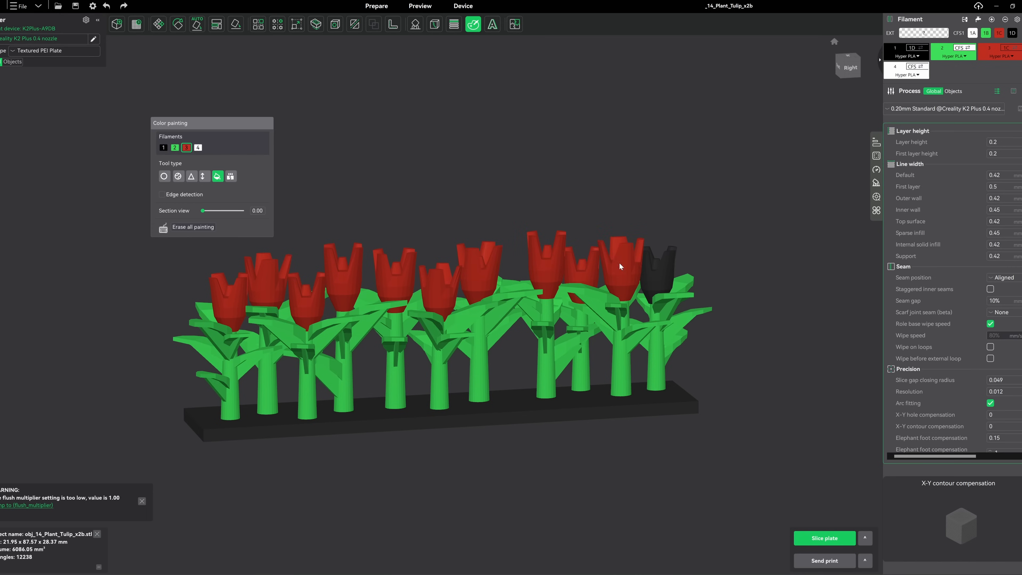
{"action": "left_click", "coordinate": [667, 271]}
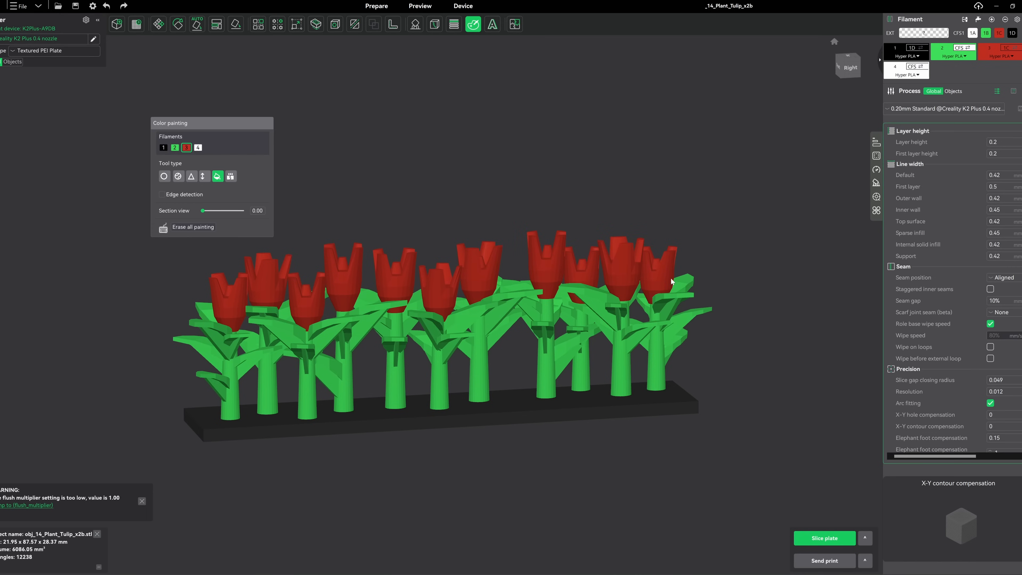
Slice the plate with the painted tulips and send it to print
{"action": "left_click", "coordinate": [827, 538]}
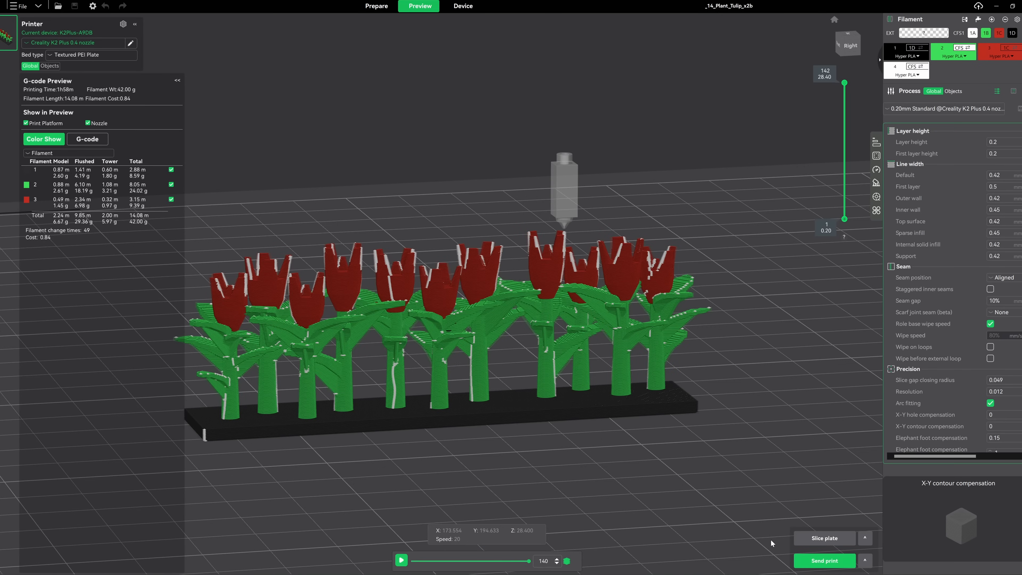
{"action": "left_click", "coordinate": [808, 560]}
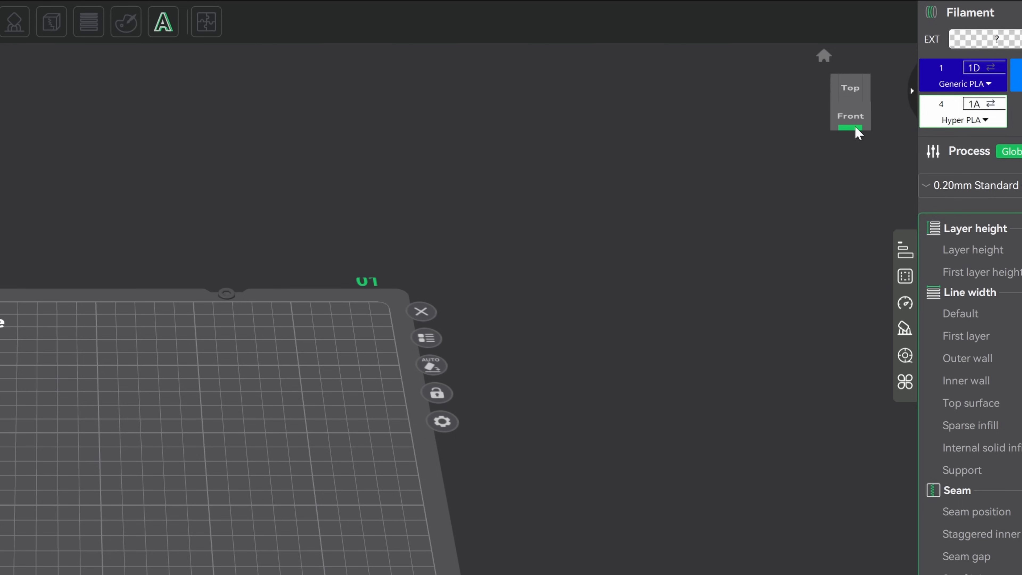
From the bottom view of the empty plate, add an embossed text reading "Eagle's nest"
{"action": "left_click", "coordinate": [855, 130]}
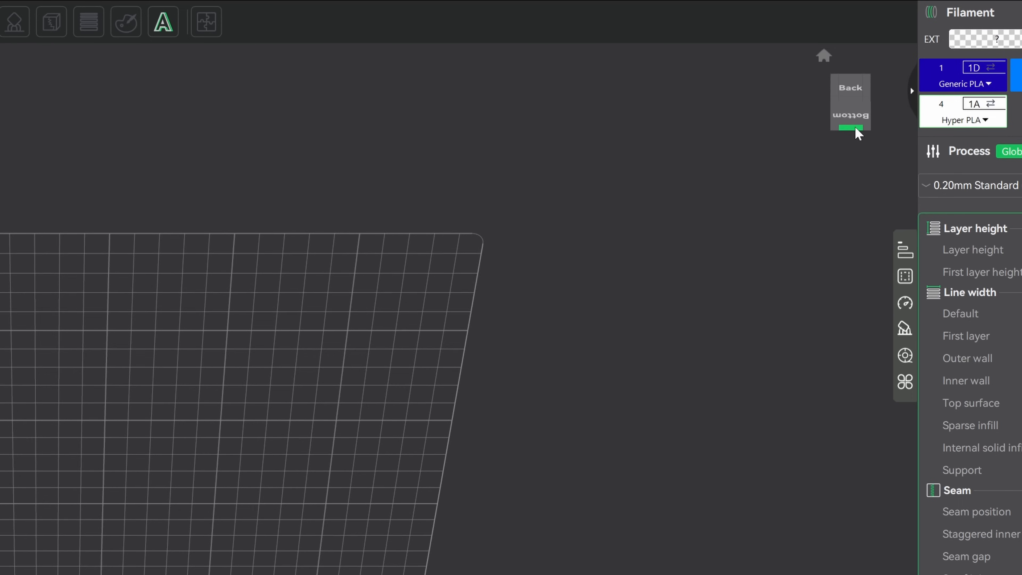
{"action": "left_click", "coordinate": [855, 129]}
{"action": "left_click", "coordinate": [852, 118]}
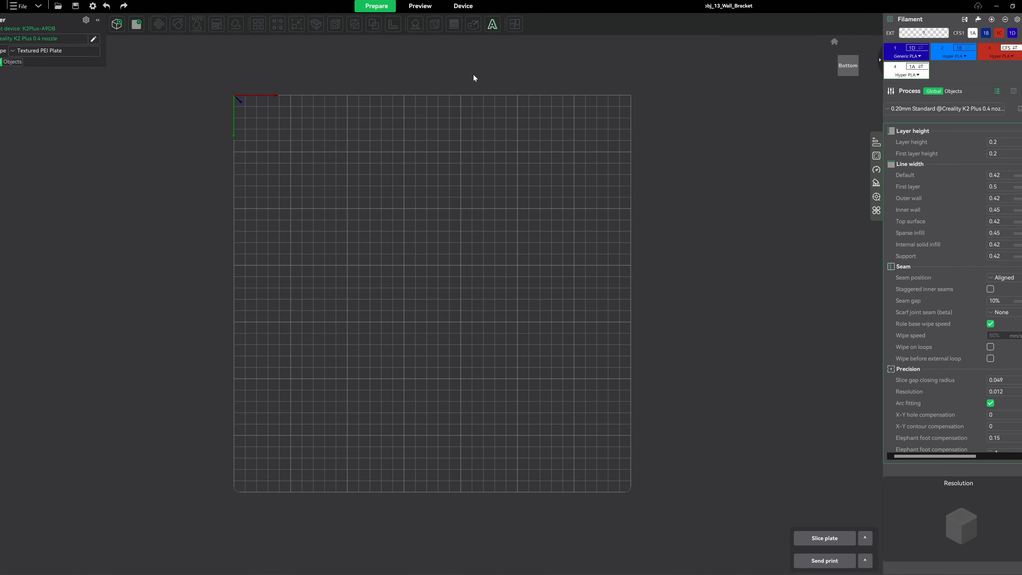
{"action": "left_click", "coordinate": [492, 24]}
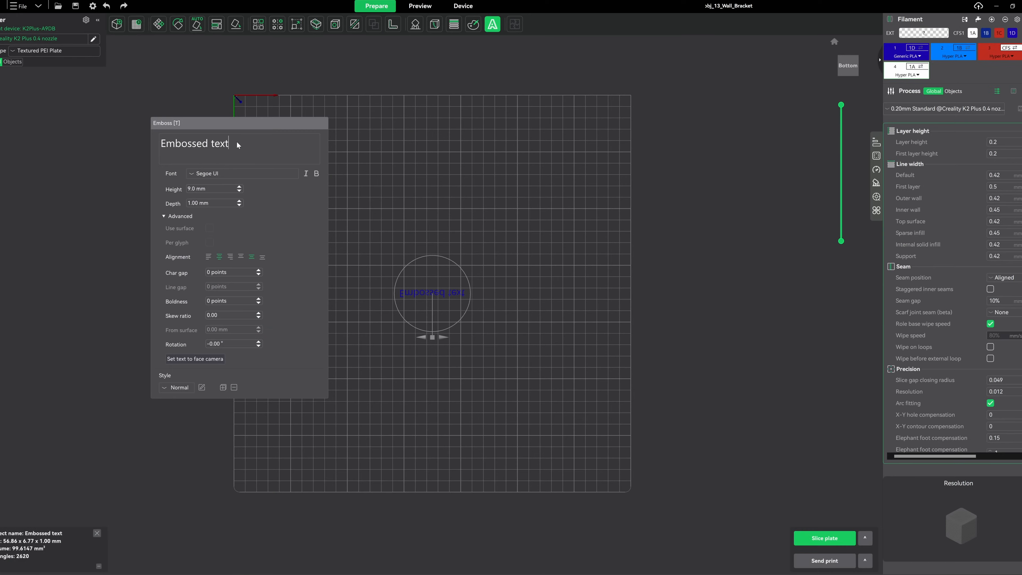
{"action": "left_click_drag", "start_coordinate": [237, 145], "coordinate": [176, 143]}
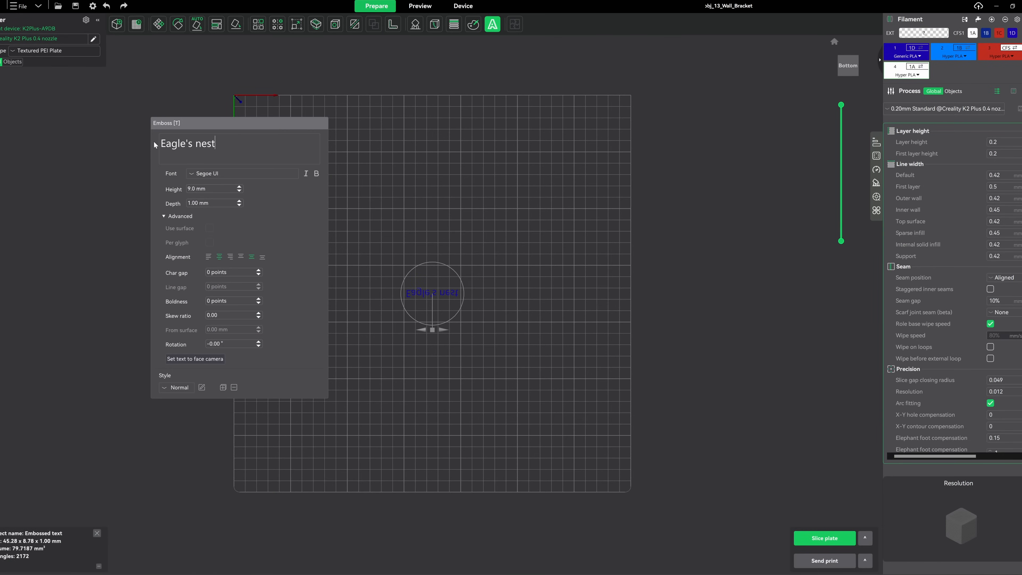
Change the embossed text's font to Campana Script PERSONAL USE
{"action": "left_click", "coordinate": [213, 174]}
{"action": "type", "text": "cam"}
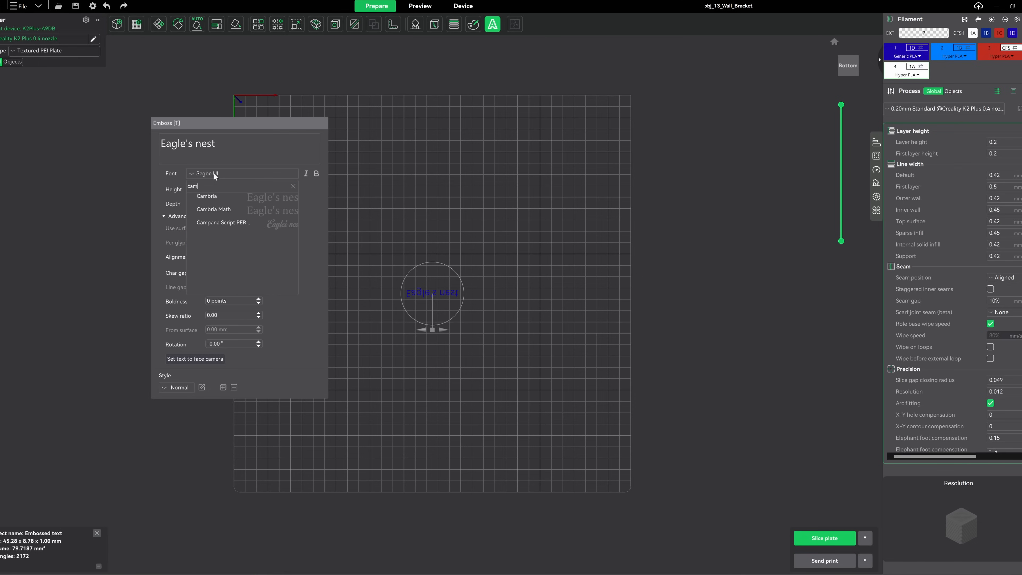
{"action": "left_click", "coordinate": [221, 223]}
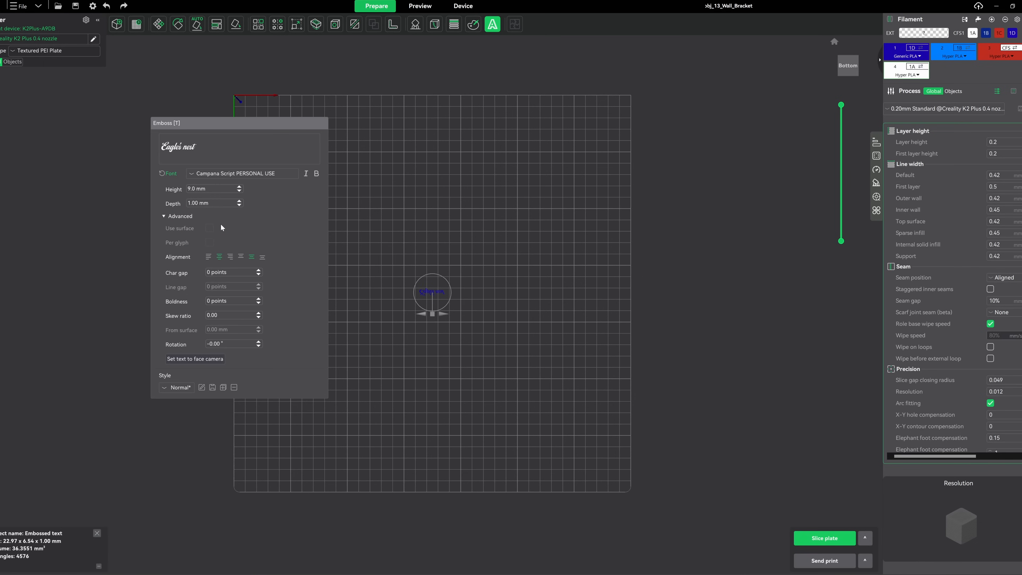
Set the embossed text's height to 30 mm and its depth to 0.40 mm
{"action": "left_click", "coordinate": [224, 191]}
{"action": "key", "text": "BackSpace"}
{"action": "key", "text": "BackSpace"}
{"action": "key", "text": "BackSpace"}
{"action": "key", "text": "BackSpace"}
{"action": "key", "text": "BackSpace"}
{"action": "key", "text": "BackSpace"}
{"action": "type", "text": "30"}
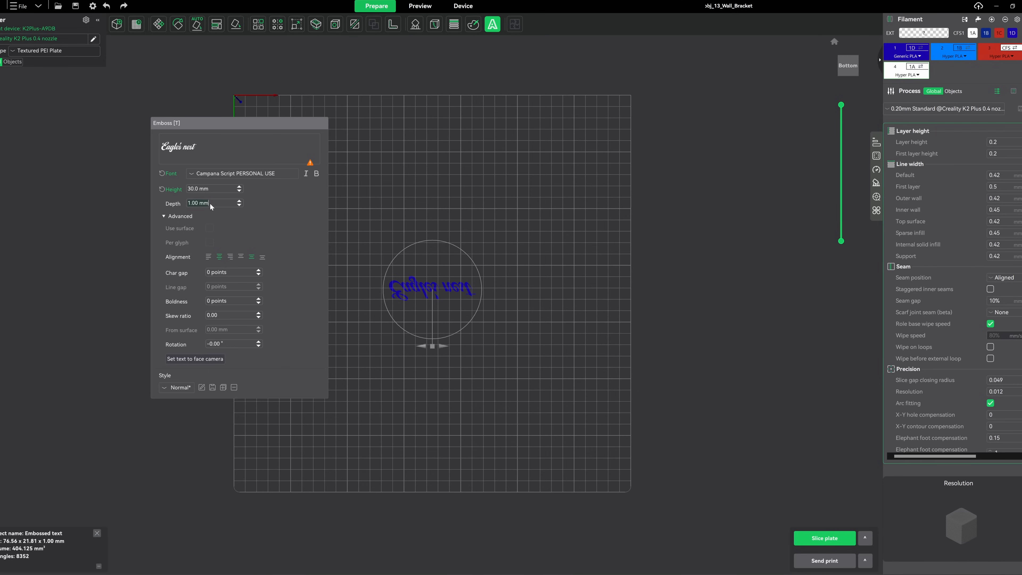
{"action": "type", "text": "0."}
Set the text to face the camera and rotate it by about 180° so it reads upright from below
{"action": "left_click", "coordinate": [177, 216]}
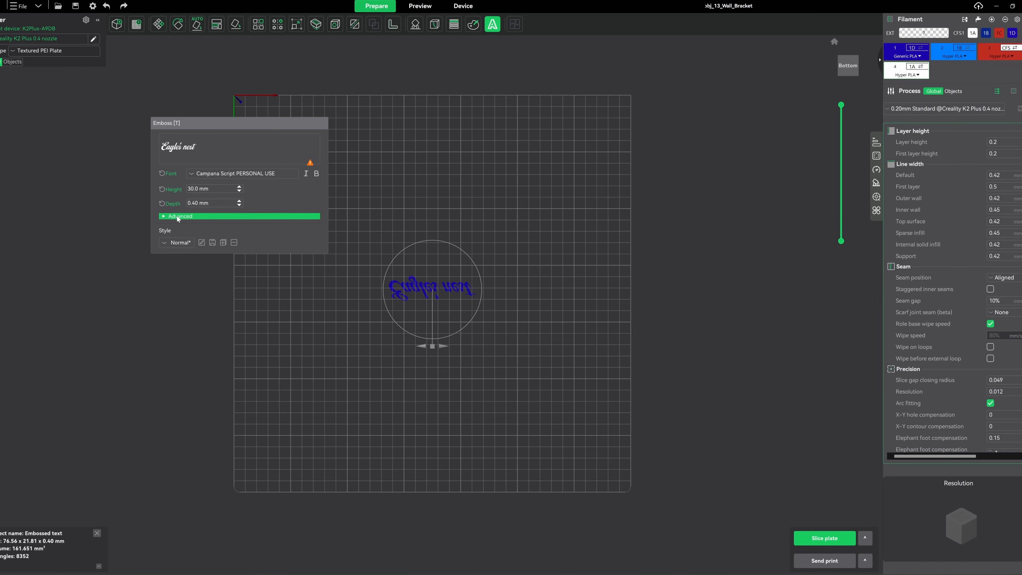
{"action": "left_click", "coordinate": [177, 218]}
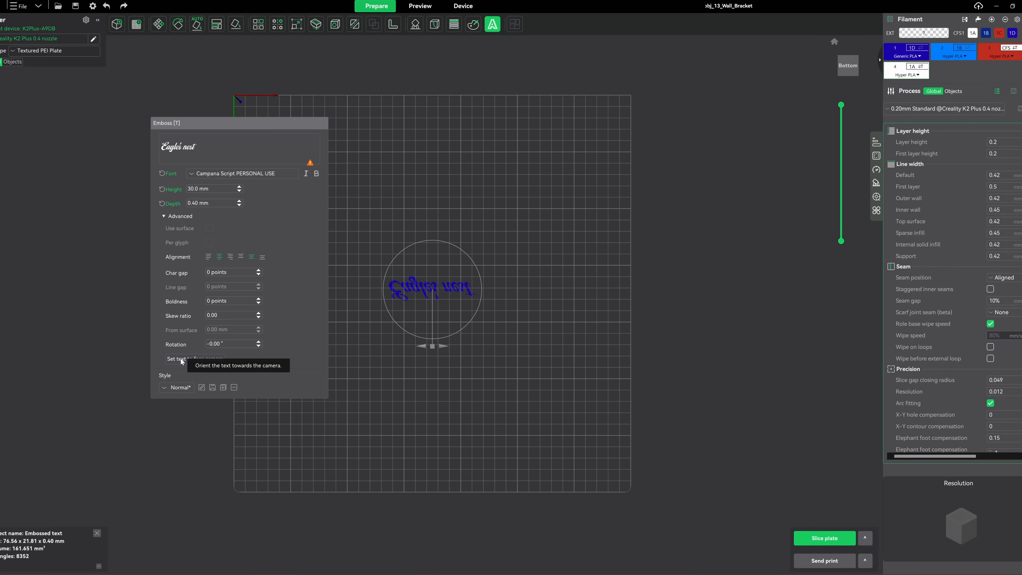
{"action": "left_click", "coordinate": [194, 358]}
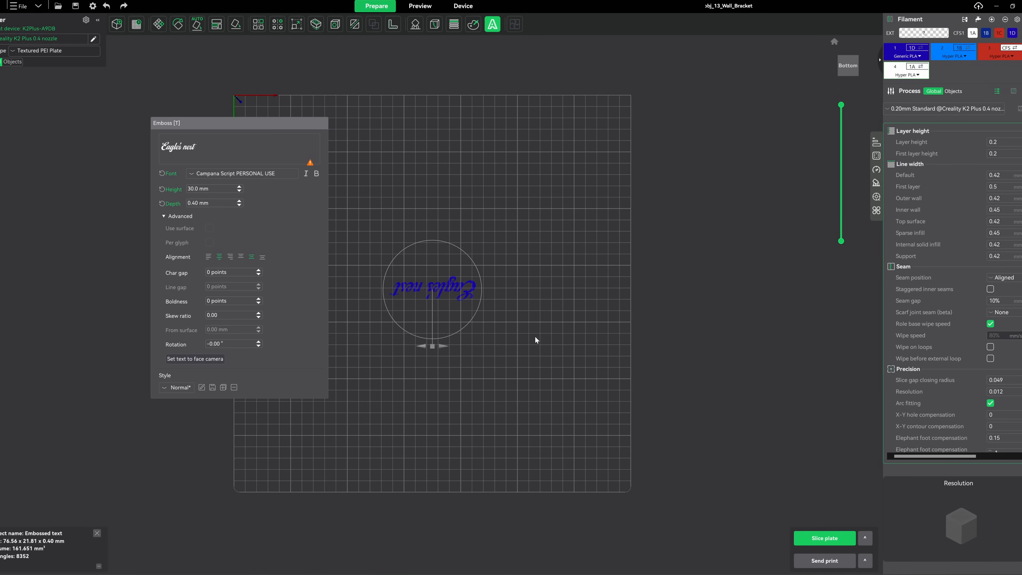
{"action": "left_click_drag", "start_coordinate": [432, 348], "coordinate": [432, 247]}
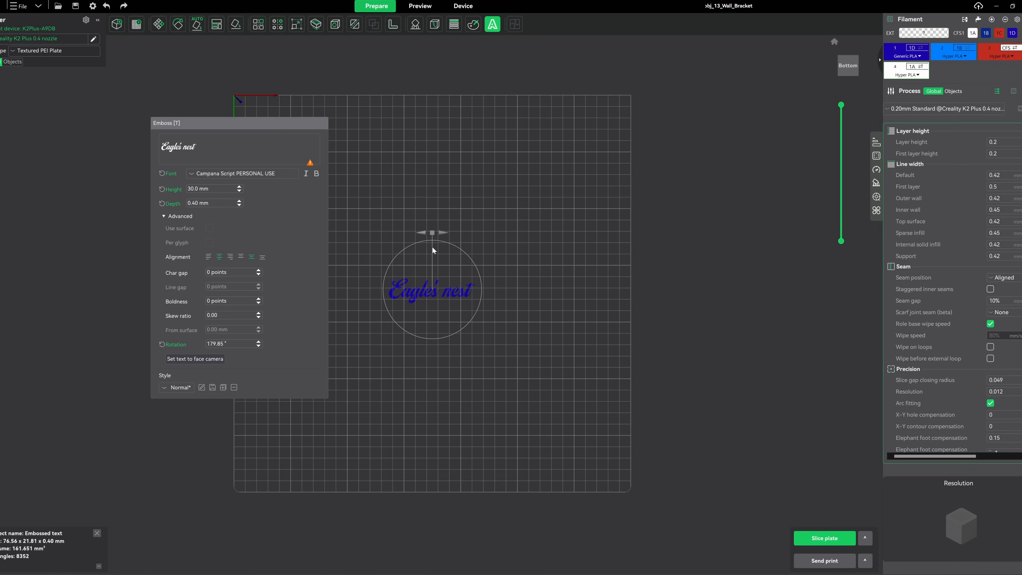
{"action": "left_click", "coordinate": [524, 298]}
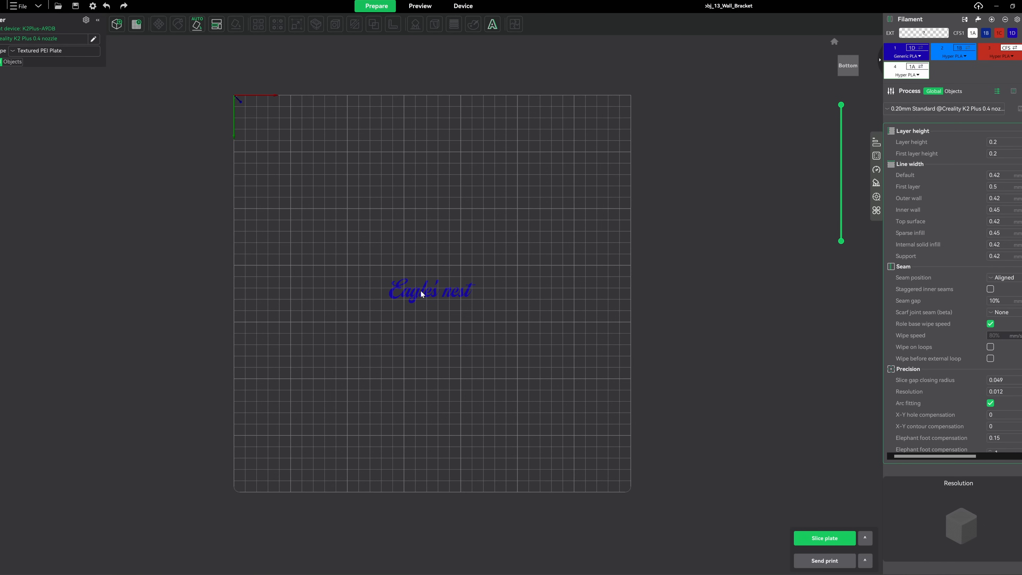
Move the embossed text along the X axis close to the plate's right edge and return to the default view
{"action": "left_click_drag", "start_coordinate": [368, 257], "coordinate": [531, 314], "text": "shift"}
{"action": "left_click", "coordinate": [158, 24]}
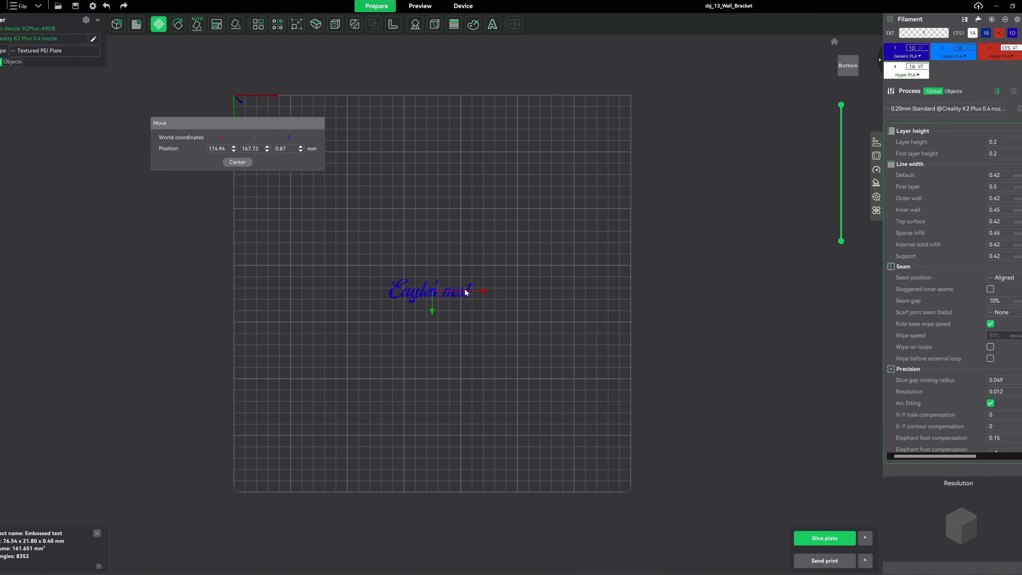
{"action": "left_click_drag", "start_coordinate": [485, 293], "coordinate": [621, 296]}
{"action": "left_click", "coordinate": [641, 124]}
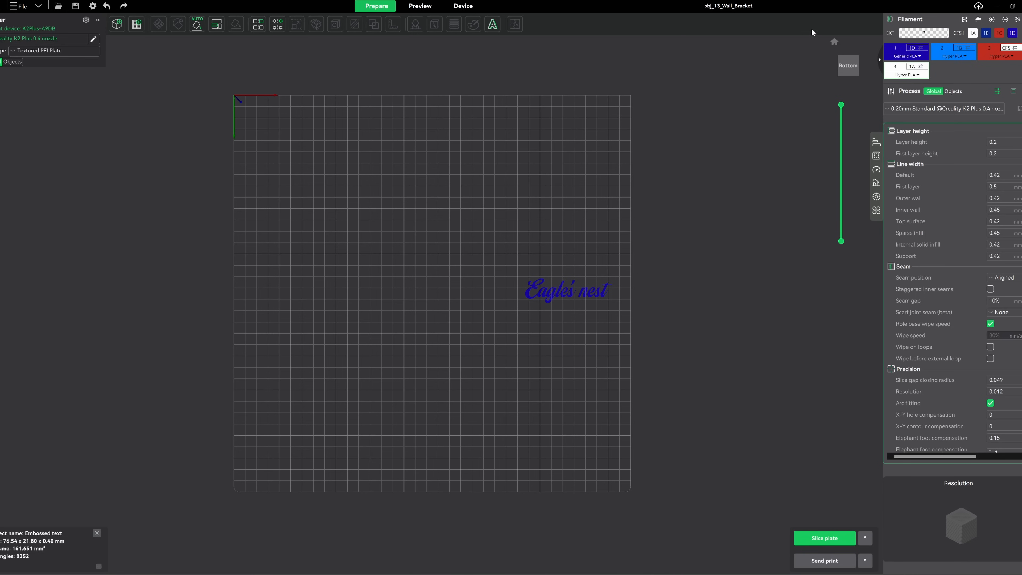
{"action": "left_click", "coordinate": [835, 41]}
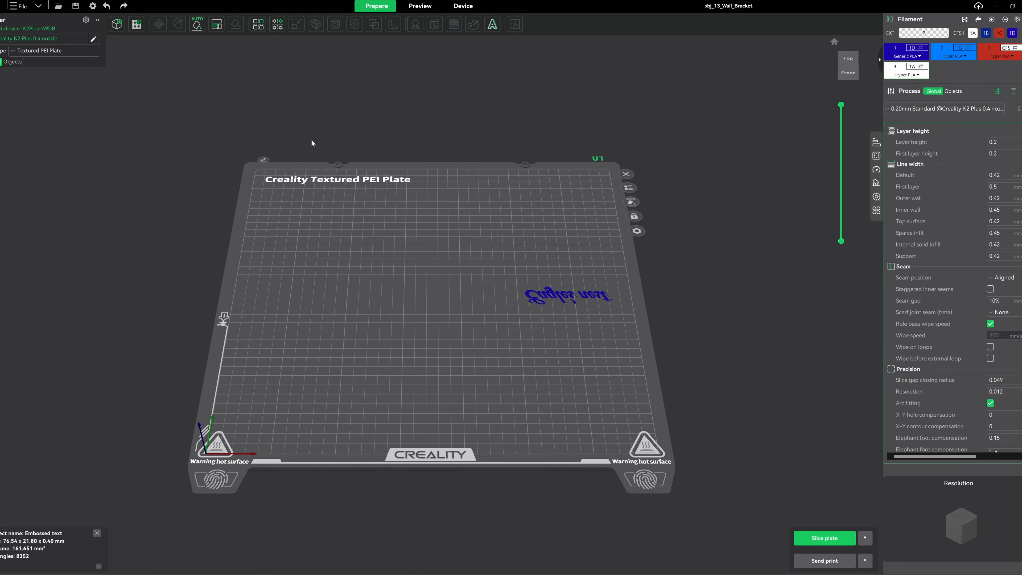
Import the model obj_8_Birdhouse_2_Accent_Wall_part_2 from the birdhouse files folder onto the plate
{"action": "left_click", "coordinate": [115, 27]}
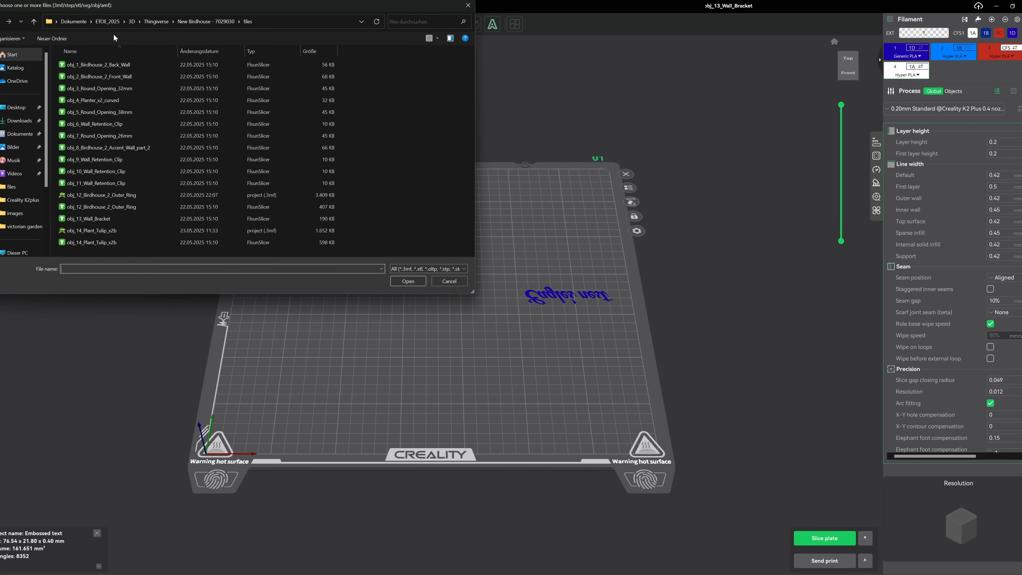
{"action": "double_click", "coordinate": [118, 147]}
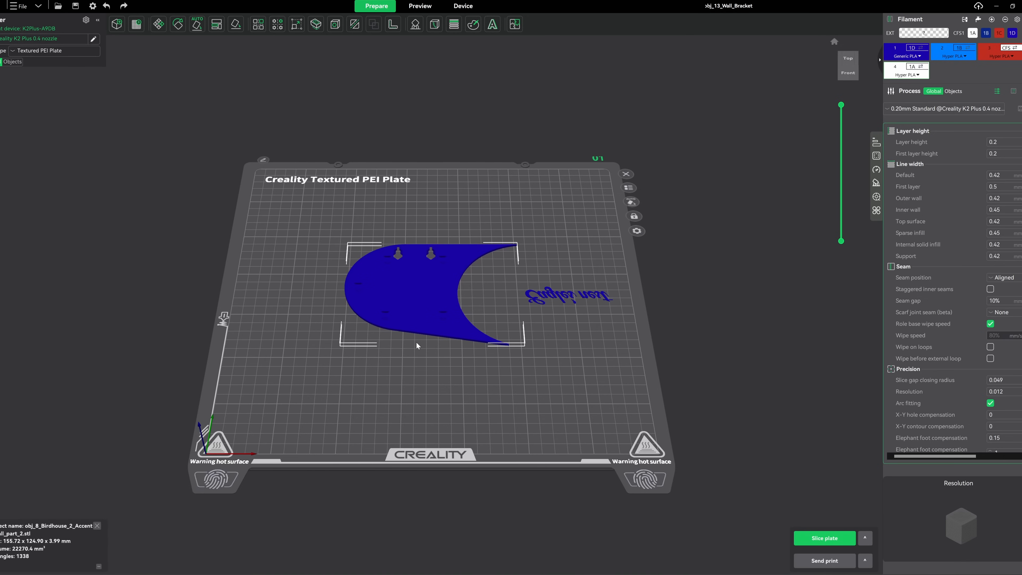
Paint all planks on the underside of the accent wall with light blue filament 2, leaving the grooves between them unpainted
{"action": "left_click_drag", "start_coordinate": [450, 378], "coordinate": [446, 322]}
{"action": "key", "text": "2"}
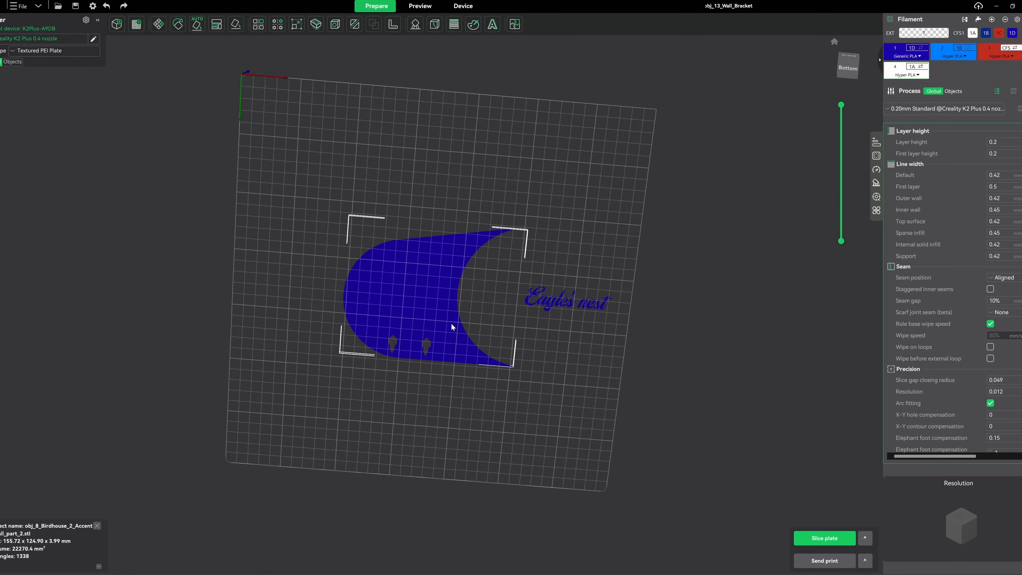
{"action": "scroll", "coordinate": [413, 282], "scroll_direction": "up", "scroll_amount": 3}
{"action": "scroll", "coordinate": [414, 282], "scroll_direction": "up", "scroll_amount": 2}
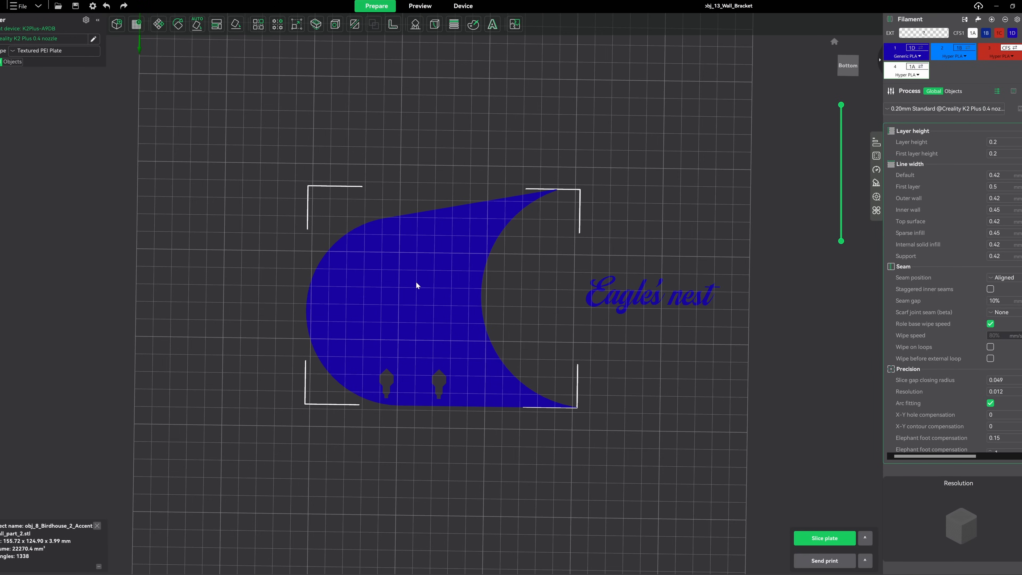
{"action": "left_click", "coordinate": [473, 25]}
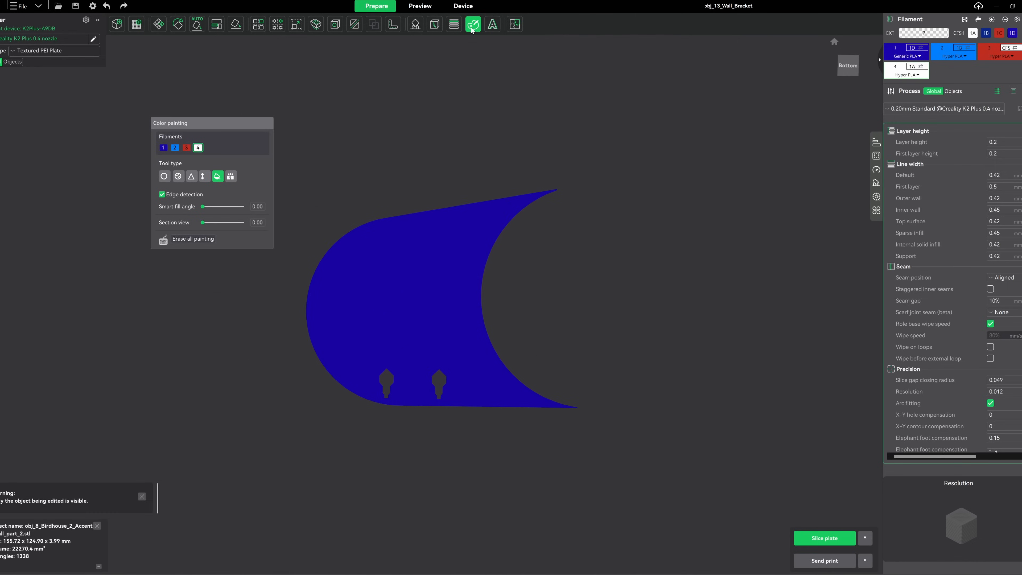
{"action": "left_click", "coordinate": [175, 147]}
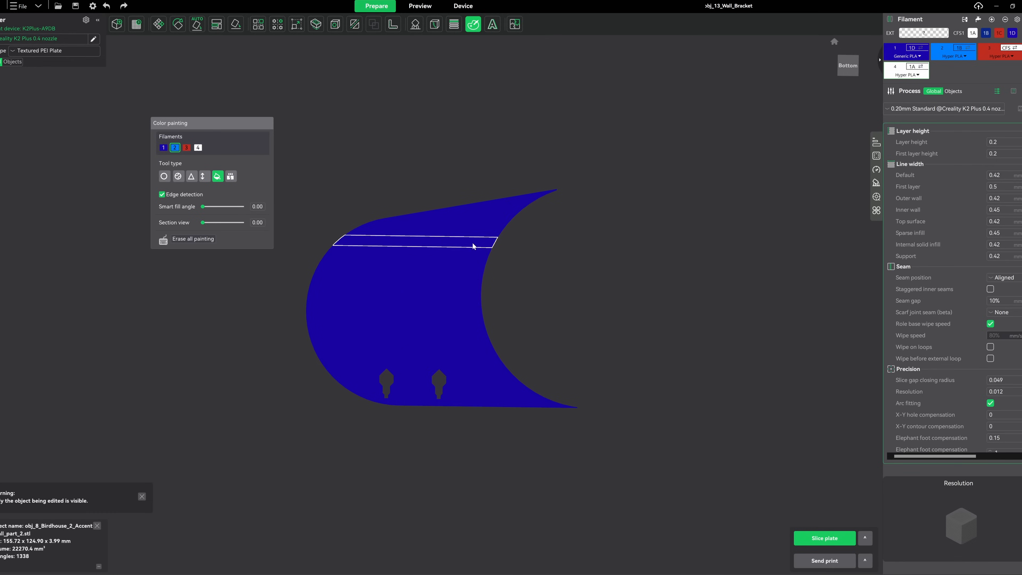
{"action": "left_click", "coordinate": [521, 203]}
{"action": "left_click", "coordinate": [538, 196]}
{"action": "left_click", "coordinate": [493, 218]}
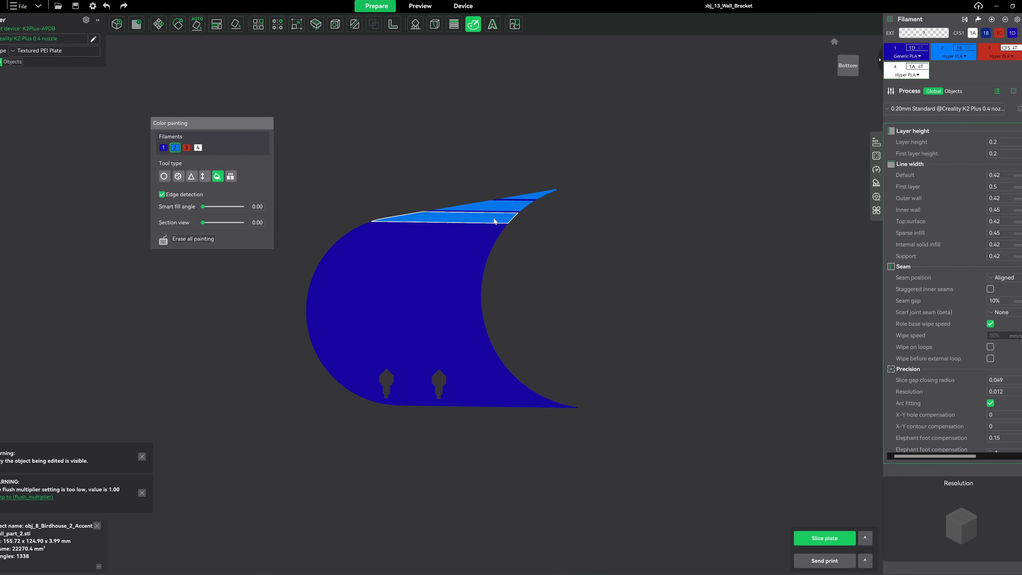
{"action": "left_click", "coordinate": [477, 232]}
{"action": "left_click", "coordinate": [471, 243]}
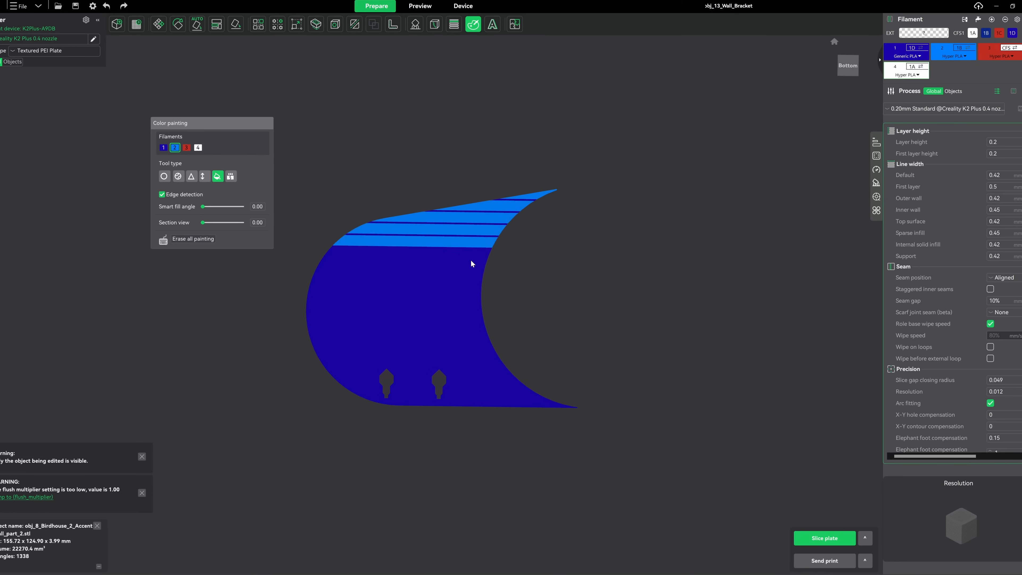
{"action": "left_click", "coordinate": [471, 258]}
{"action": "left_click", "coordinate": [467, 268]}
{"action": "left_click", "coordinate": [468, 284]}
{"action": "left_click", "coordinate": [463, 295]}
{"action": "mouse_move", "coordinate": [468, 308]}
{"action": "left_mouse_down"}
{"action": "mouse_move", "coordinate": [485, 370]}
{"action": "mouse_move", "coordinate": [365, 388]}
{"action": "mouse_move", "coordinate": [406, 401]}
{"action": "left_mouse_up"}
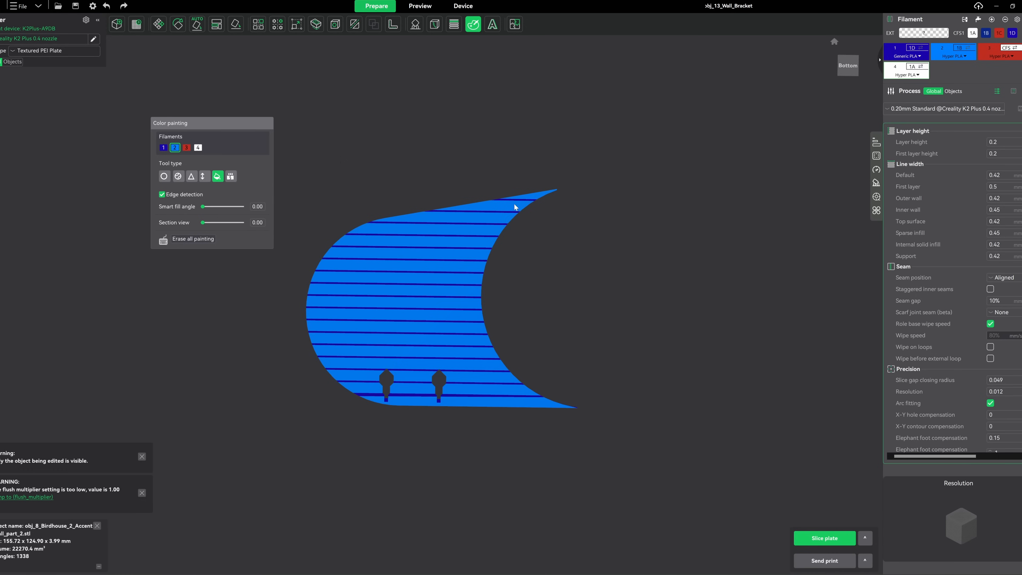
Paint the whole "Eagle's nest" embossed text, including its apostrophe, with white filament 4
{"action": "key", "text": "m"}
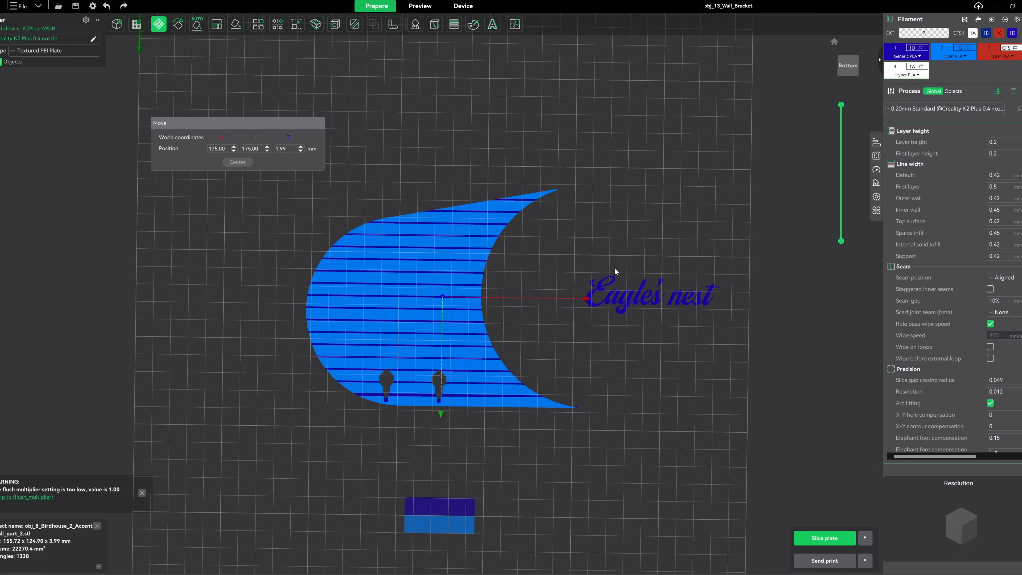
{"action": "left_click", "coordinate": [552, 262]}
{"action": "left_click_drag", "start_coordinate": [581, 255], "coordinate": [729, 333], "text": "shift"}
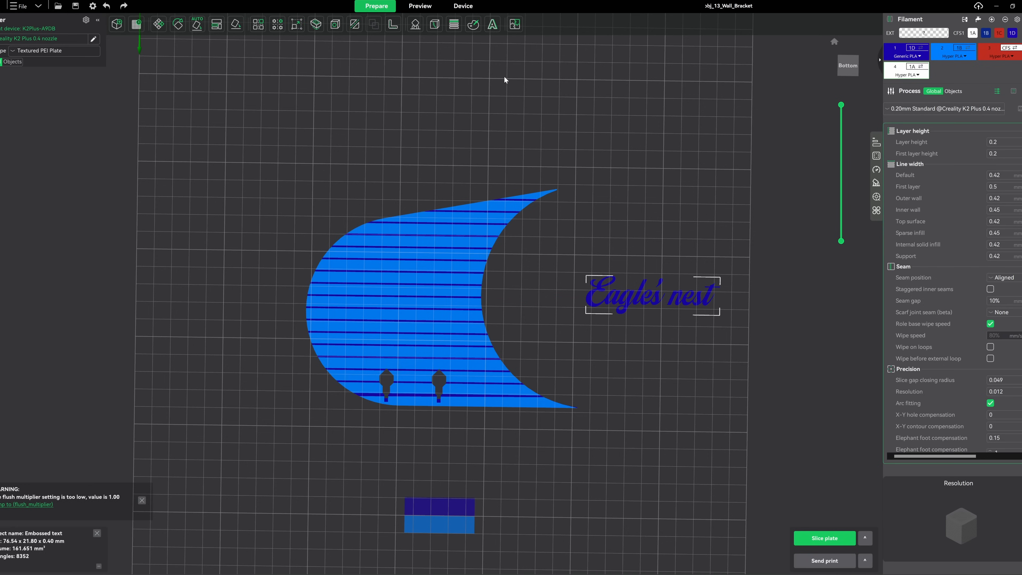
{"action": "left_click", "coordinate": [473, 25]}
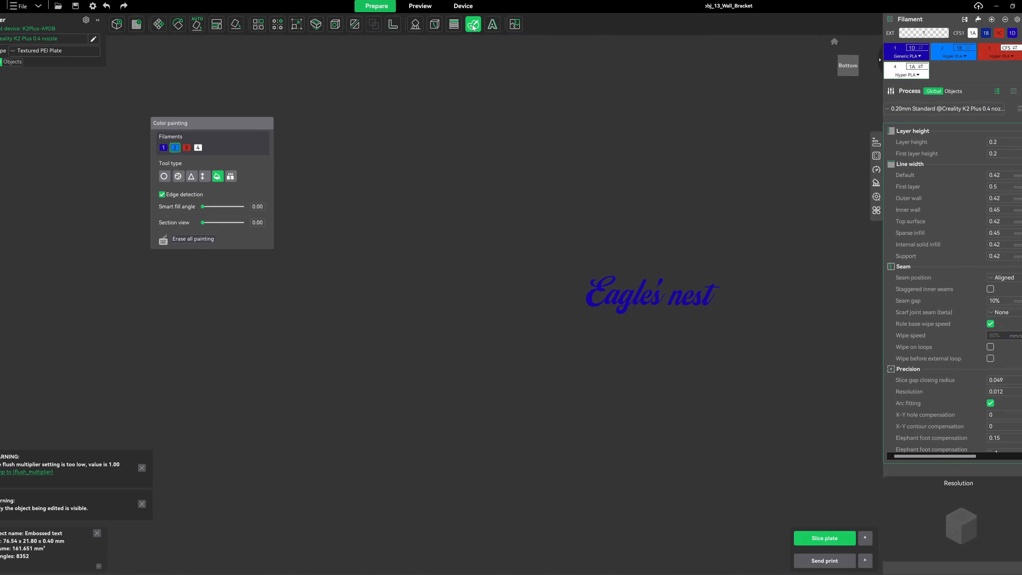
{"action": "left_click", "coordinate": [198, 147]}
{"action": "left_click", "coordinate": [591, 303]}
{"action": "left_click", "coordinate": [684, 303]}
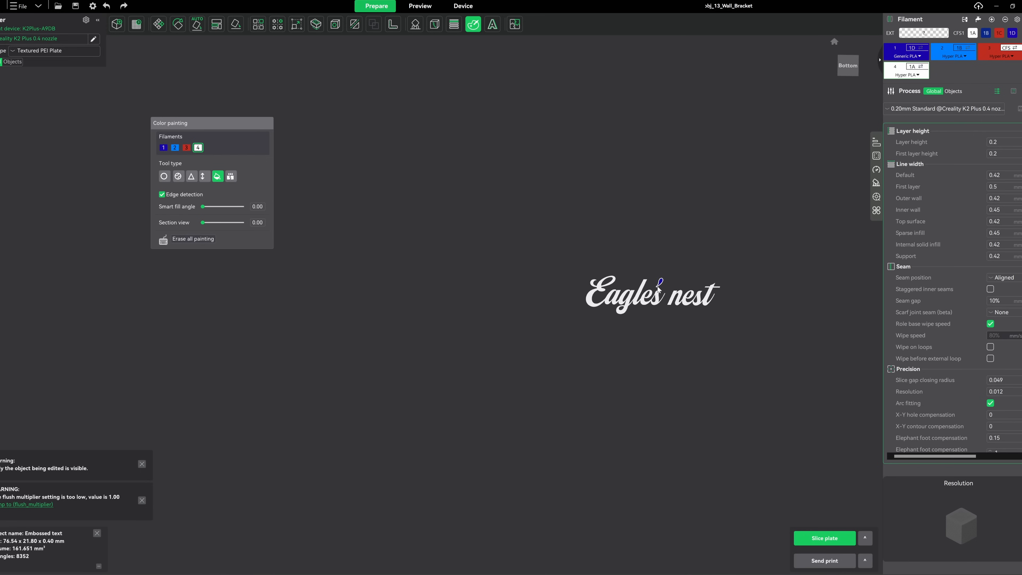
{"action": "left_click", "coordinate": [660, 284]}
Move the embossed text onto the accent wall's planks at about X 150 mm, Y 168 mm, and slice the plate
{"action": "left_click", "coordinate": [156, 28]}
{"action": "left_click_drag", "start_coordinate": [728, 297], "coordinate": [473, 291]}
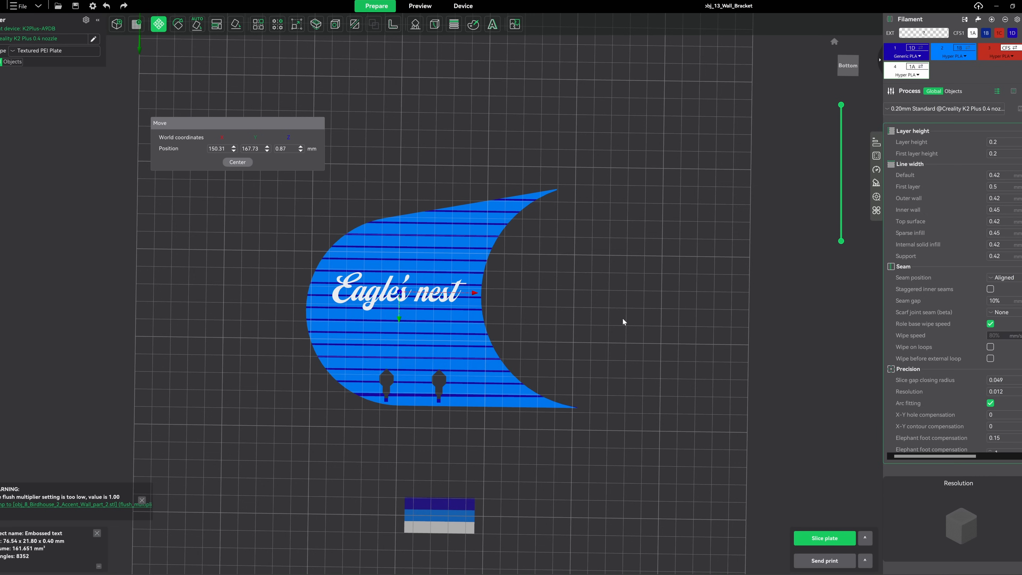
{"action": "left_click", "coordinate": [816, 540]}
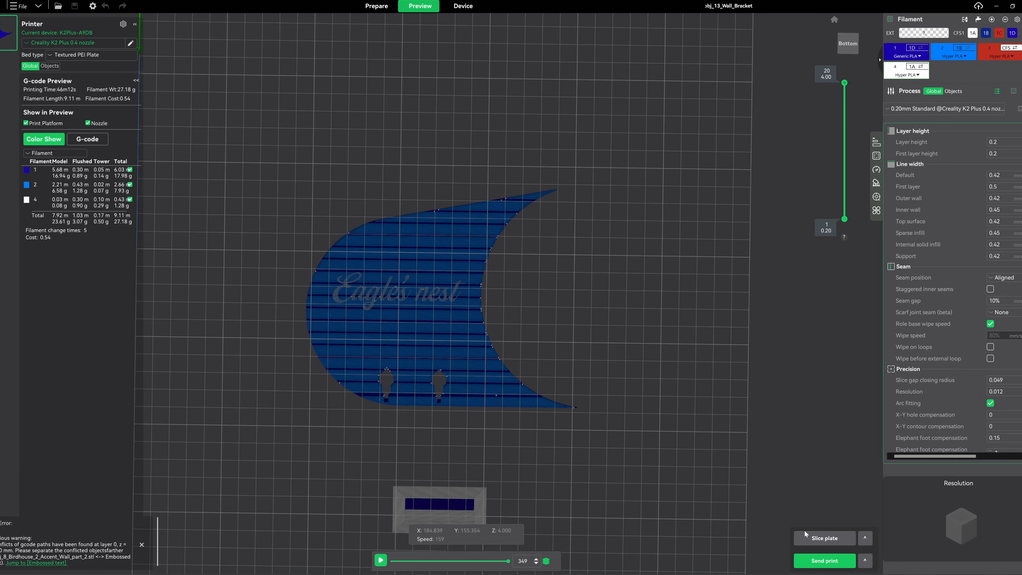